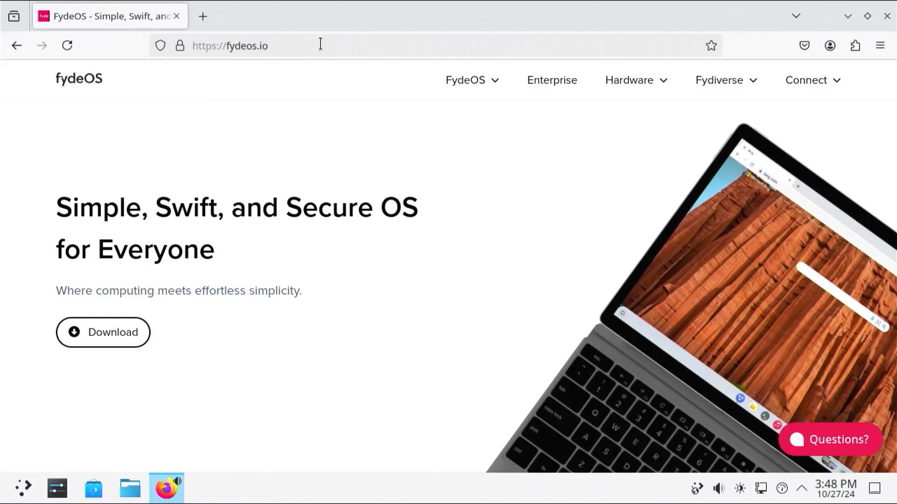
Download the FydeOS 19.0 for PC image for AMD Radeon graphics via the official link.
left_click(120, 345)
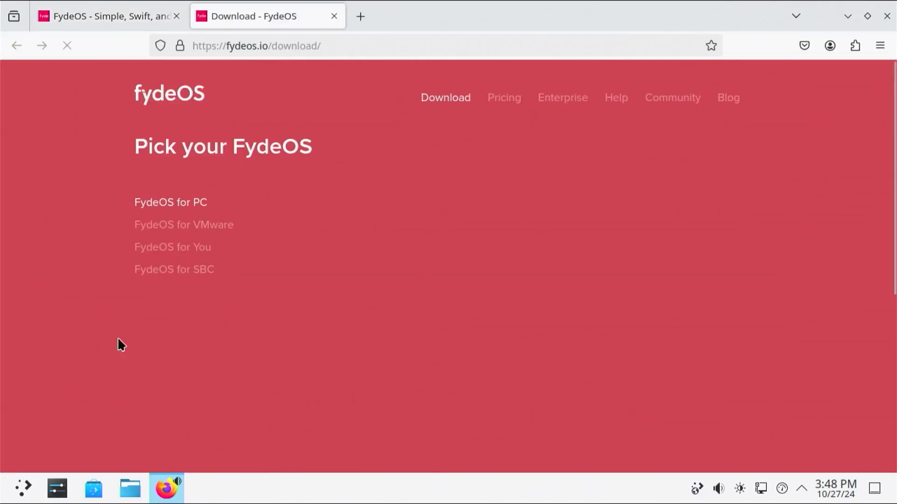
scroll(276, 209, "down", 4)
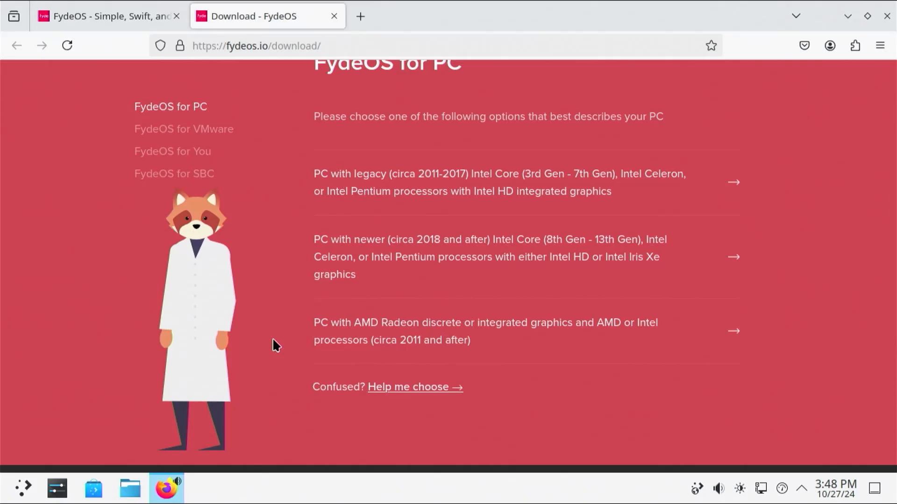
left_click(415, 326)
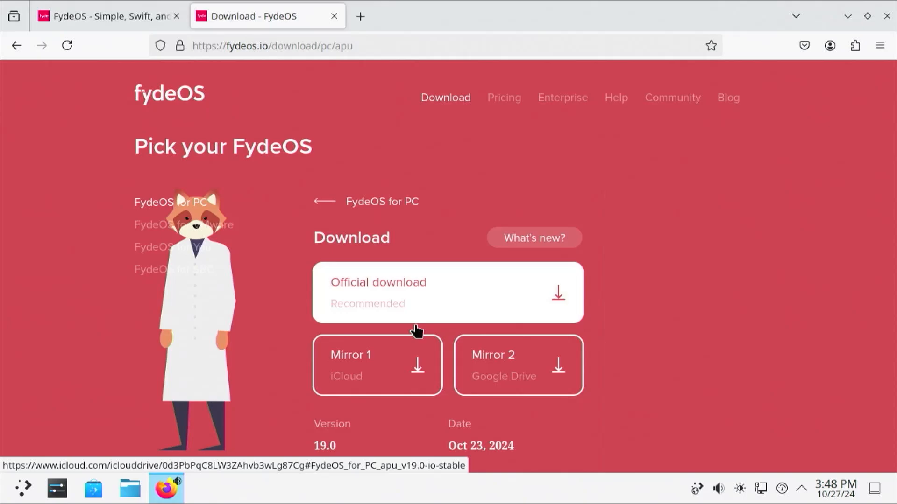
left_click(411, 301)
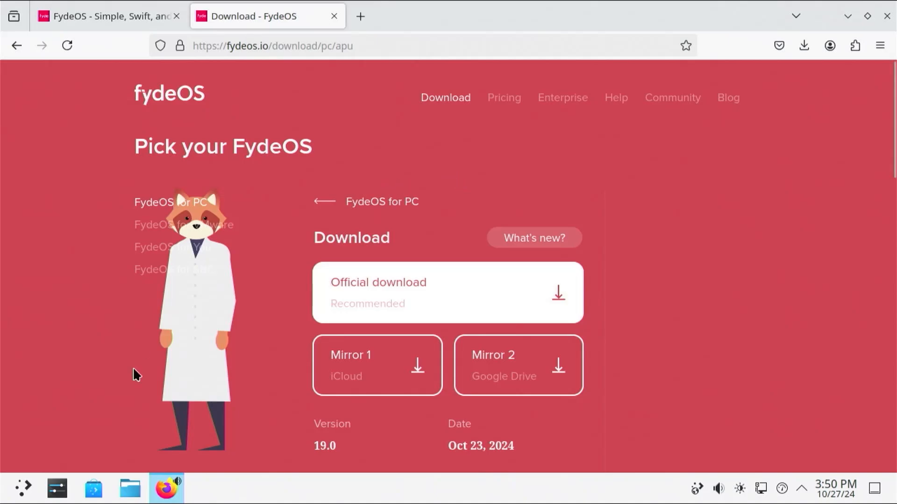
Launch GParted from the application launcher.
left_click(23, 487)
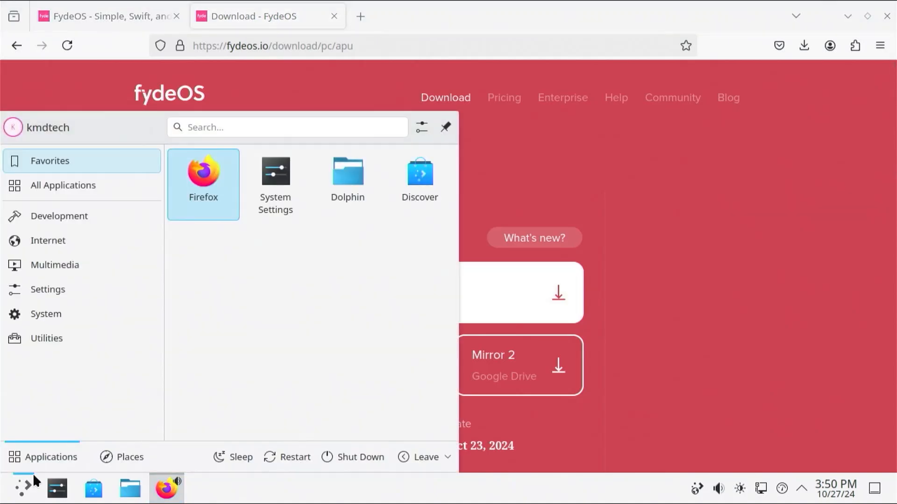
type("gpar")
key("Return")
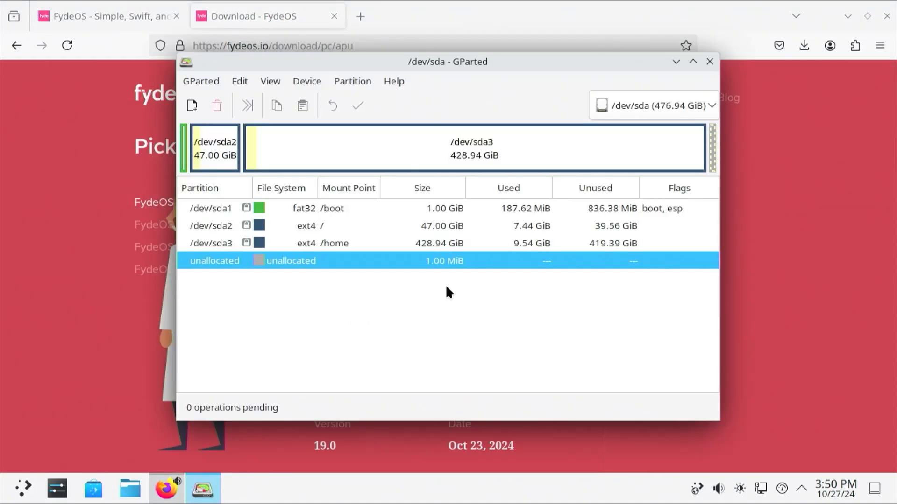
Try resizing /dev/sda3 with 20000 MiB of free space following it.
left_click(545, 243)
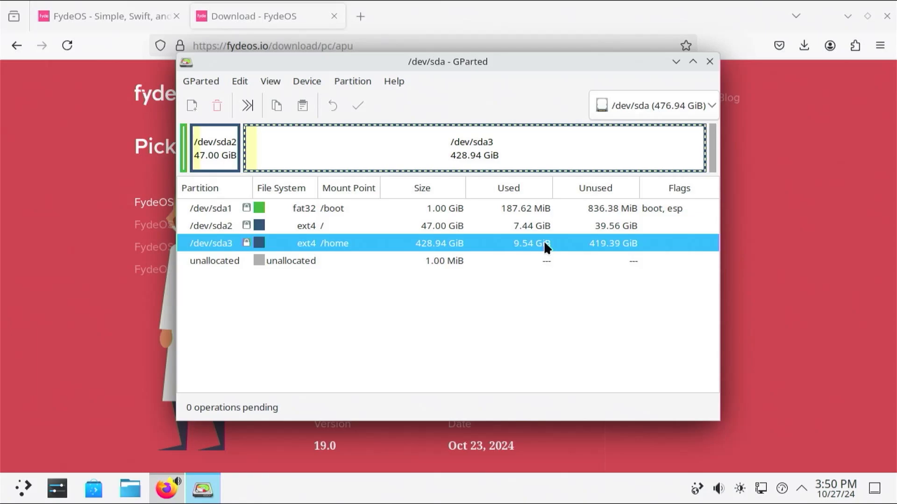
right_click(545, 243)
left_click(583, 252)
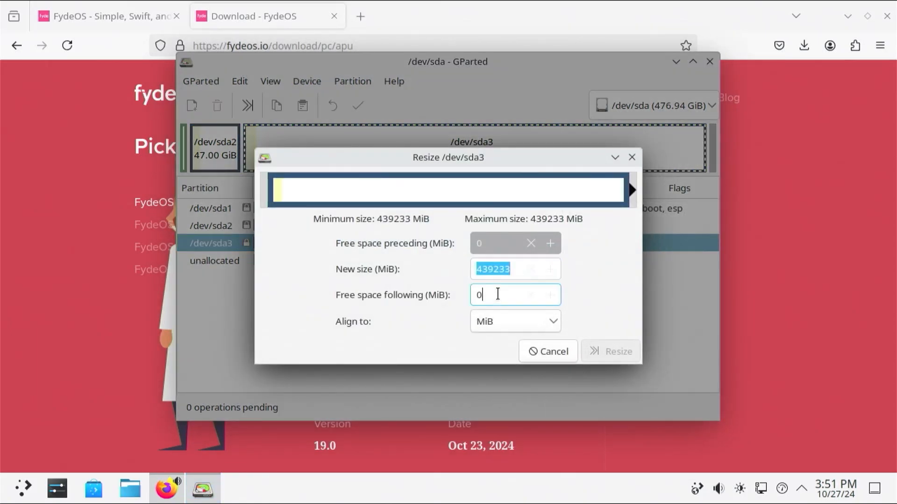
left_click(496, 295)
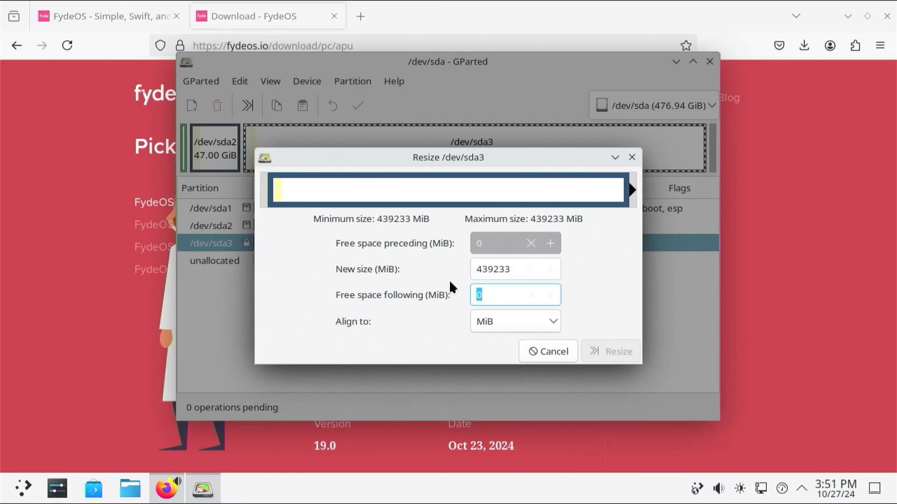
type("20000")
key("Tab")
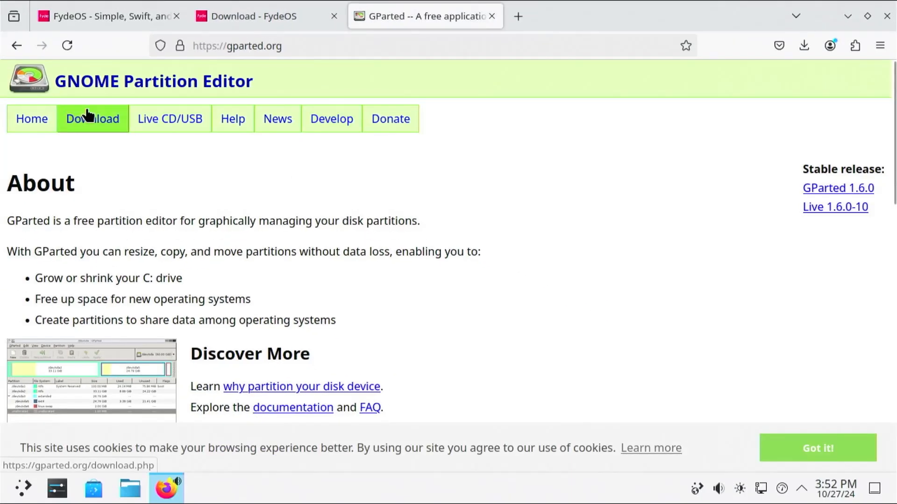
Download the GParted Live 1.6.0-10 amd64 ISO from gparted.org.
left_click(87, 117)
scroll(146, 201, "down", 10)
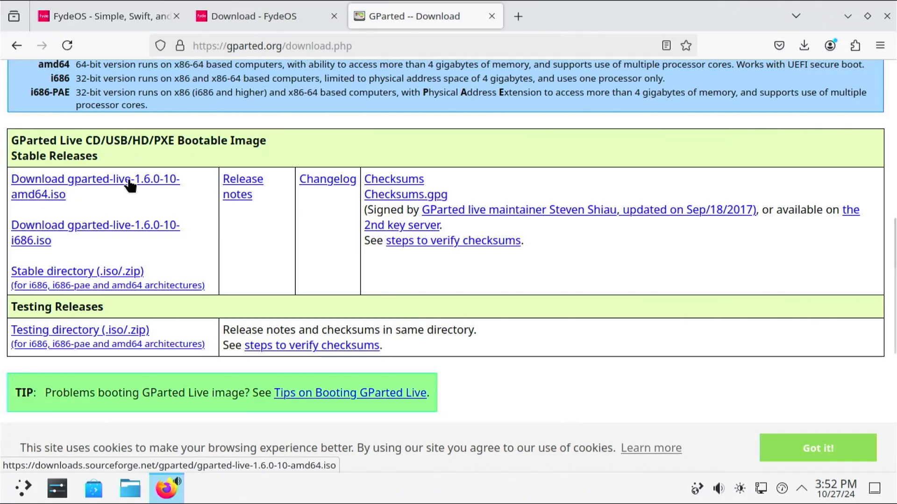
left_click(130, 186)
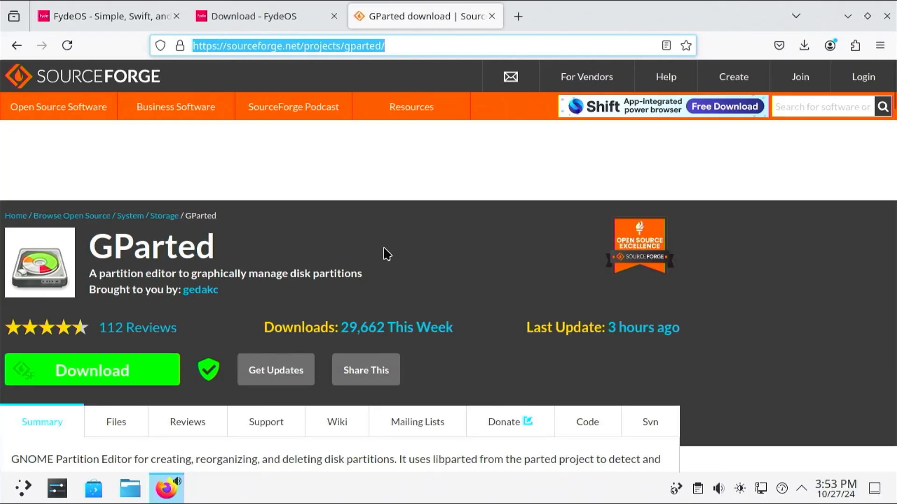
Download the GParted Live 1.5.0-6 amd64 ISO from SourceForge's gparted-live-stable folder.
left_click(119, 422)
scroll(114, 401, "down", 3)
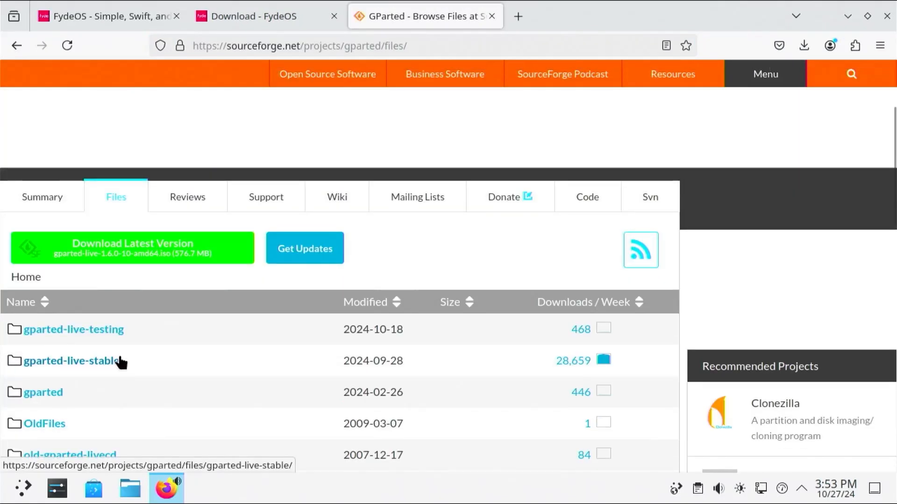
left_click(88, 369)
scroll(164, 327, "down", 4)
scroll(161, 306, "up", 5)
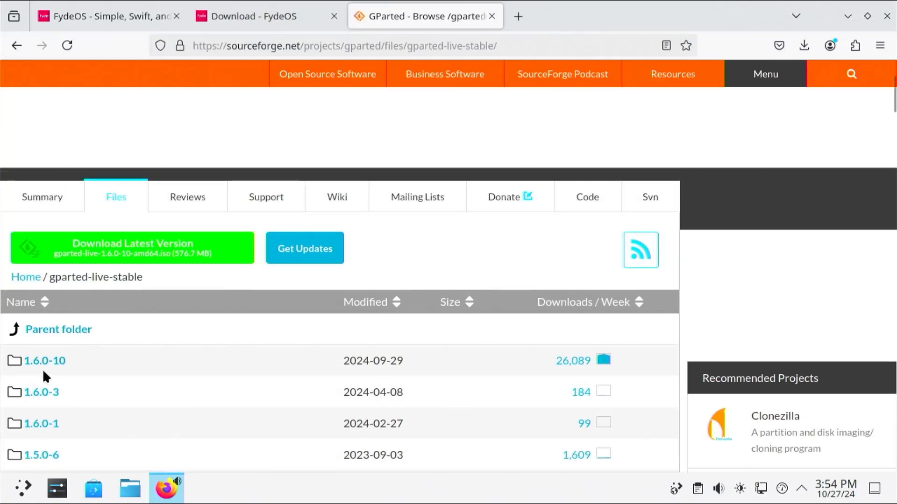
scroll(96, 372, "down", 3)
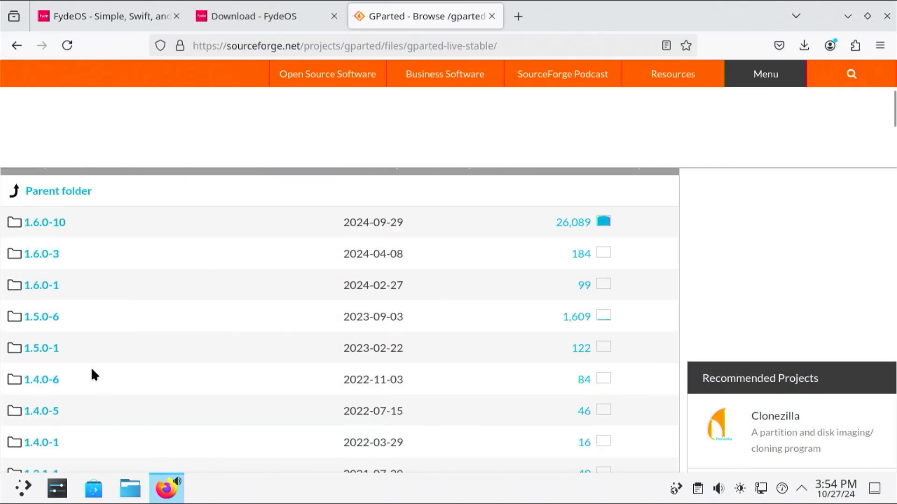
left_click(44, 326)
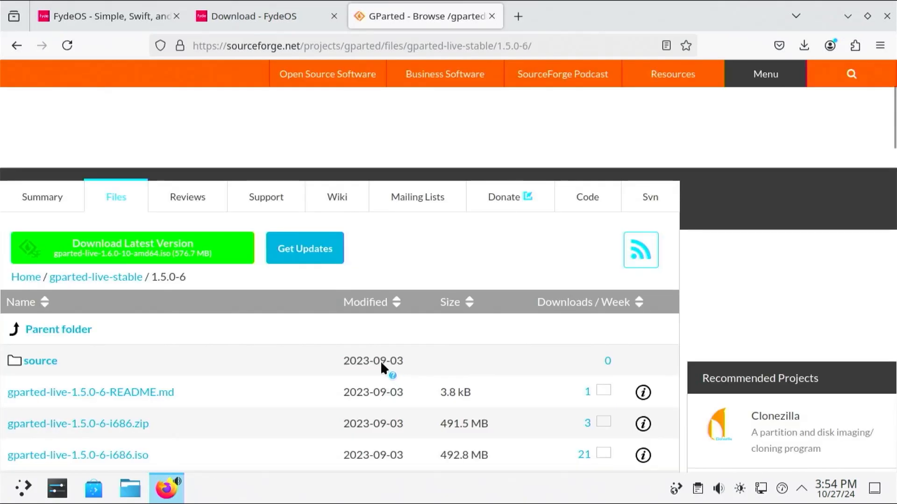
scroll(282, 358, "down", 3)
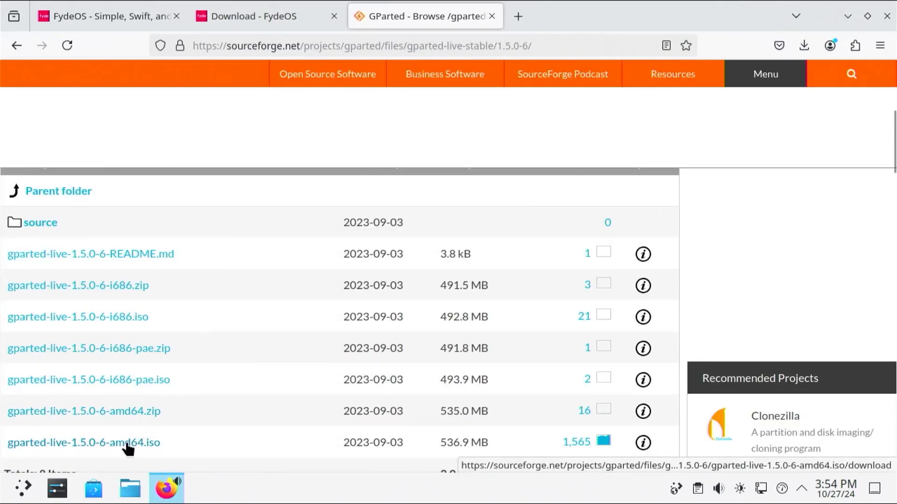
left_click(127, 448)
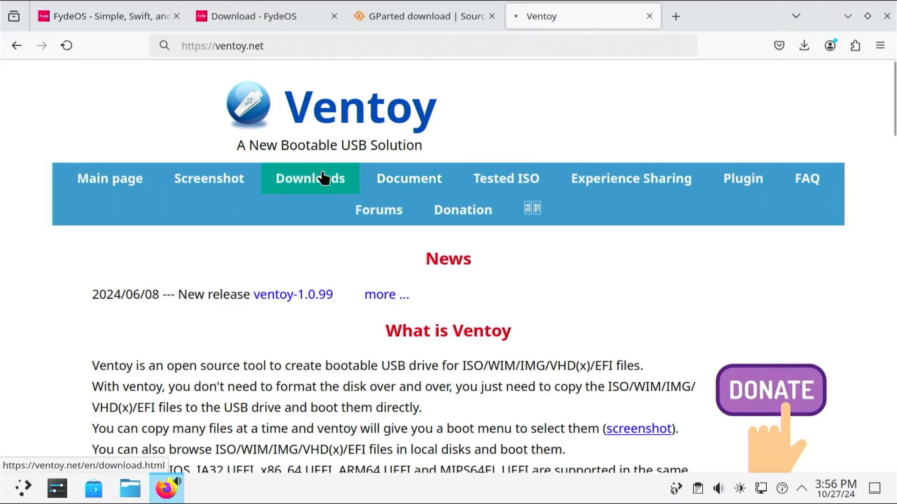
Download ventoy-1.0.99-linux.tar.gz via SourceForge and reveal it in the Downloads folder.
left_click(401, 295)
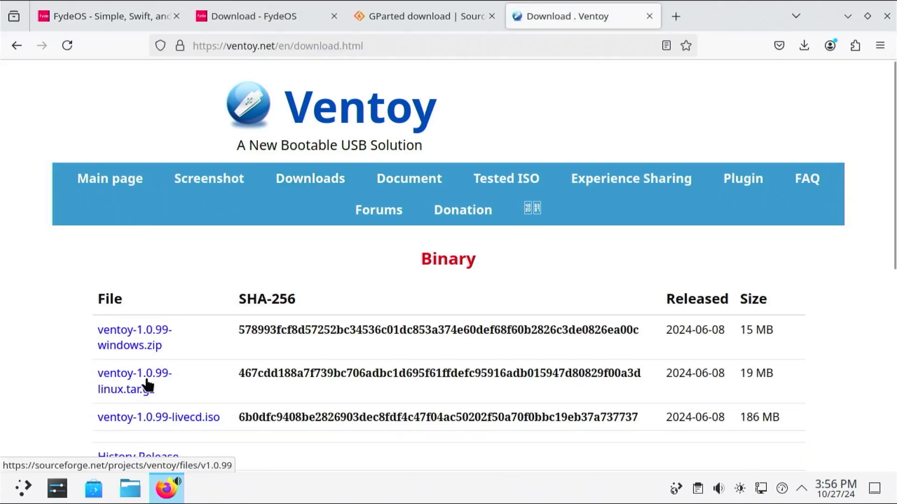
left_click(146, 384)
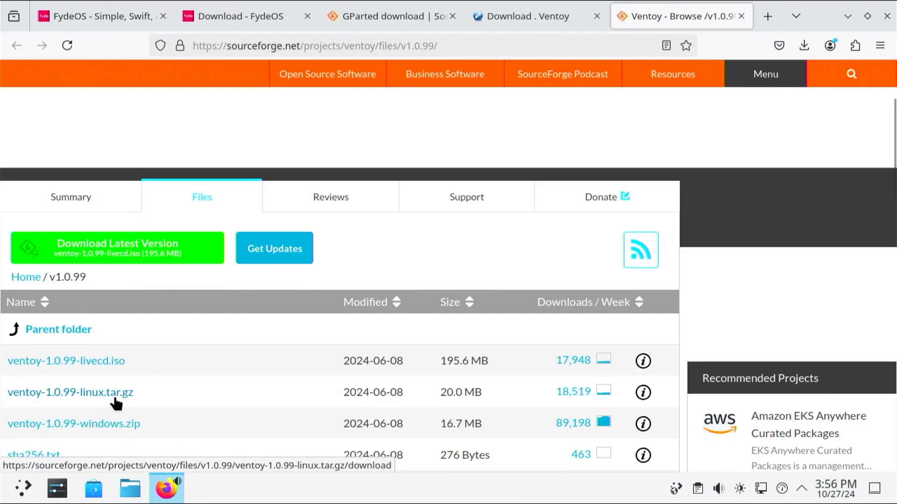
left_click(114, 398)
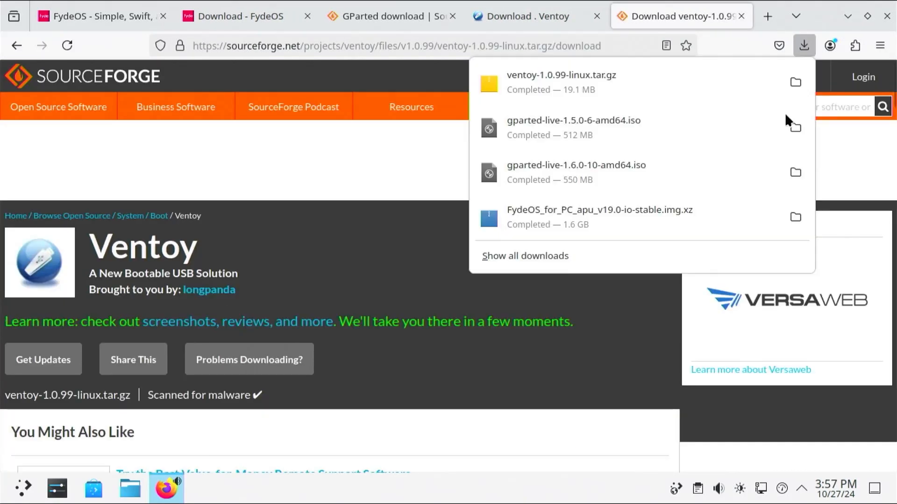
left_click(795, 82)
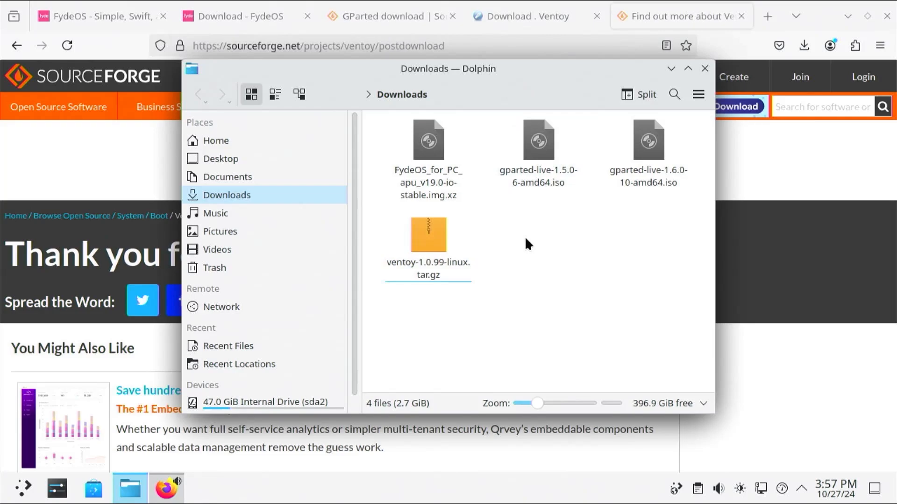
Extract the compressed FydeOS image into Downloads.
left_click(434, 148)
right_click(434, 148)
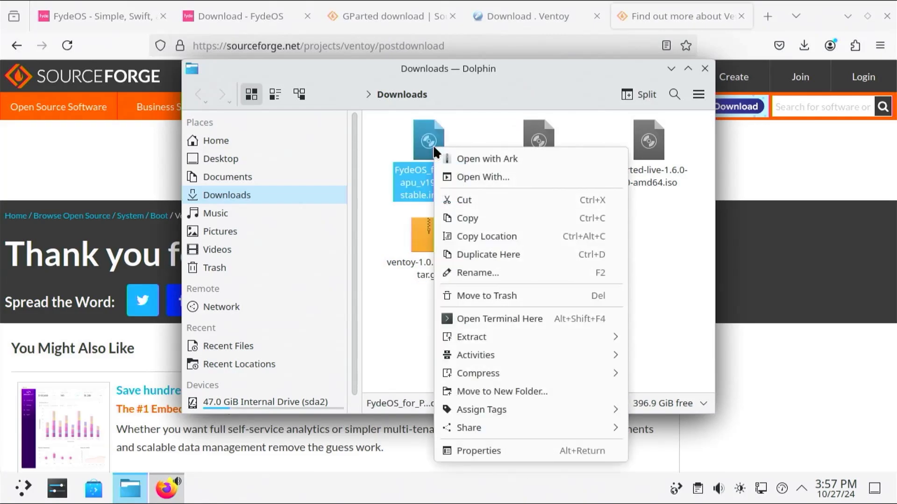
mouse_move(536, 351)
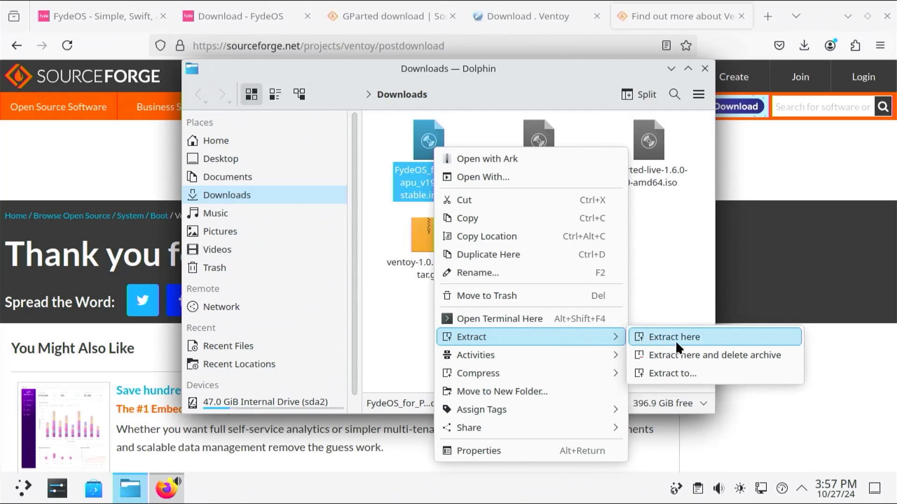
left_click(686, 337)
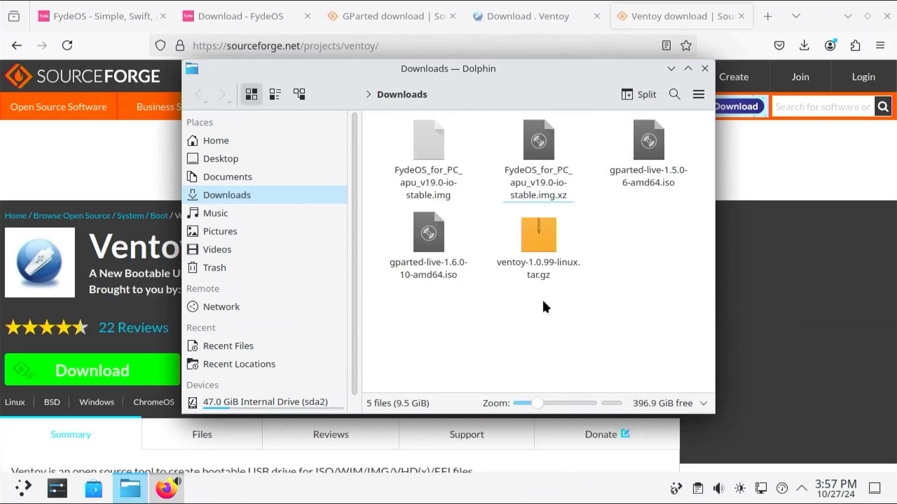
Extract the Ventoy 1.0.99 archive into Downloads.
left_click(536, 242)
right_click(537, 243)
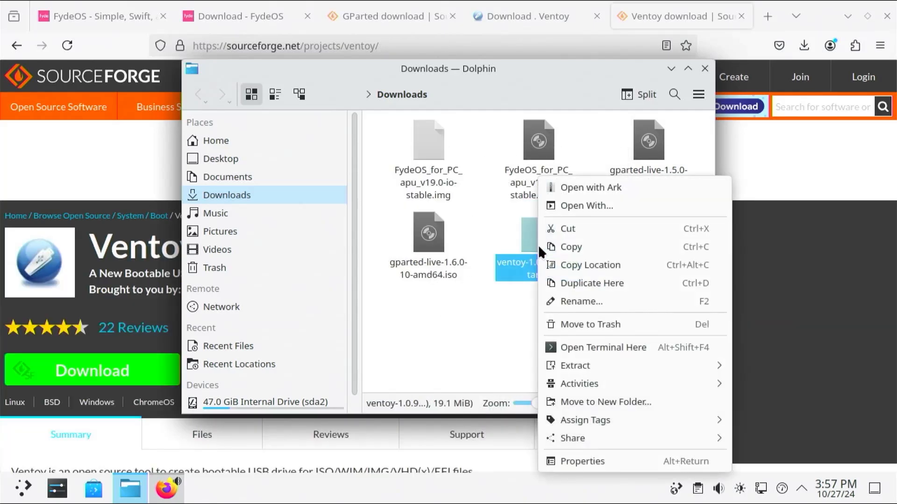
mouse_move(606, 365)
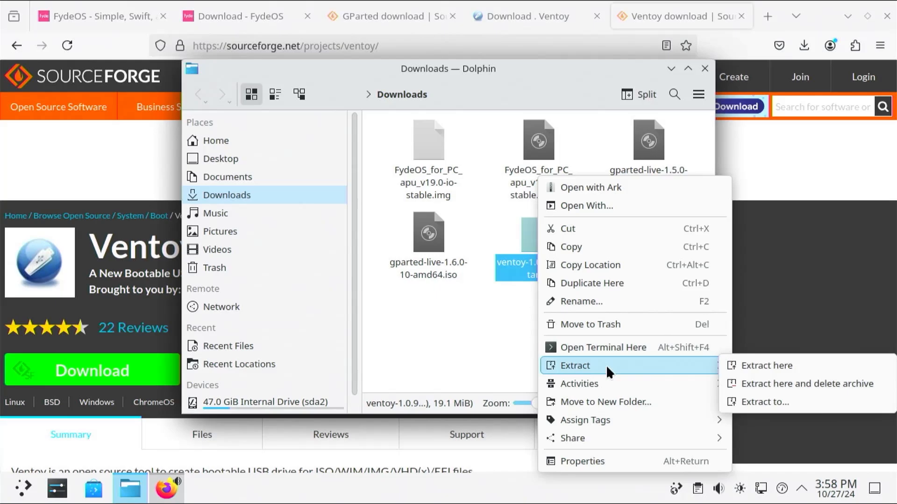
left_click(768, 366)
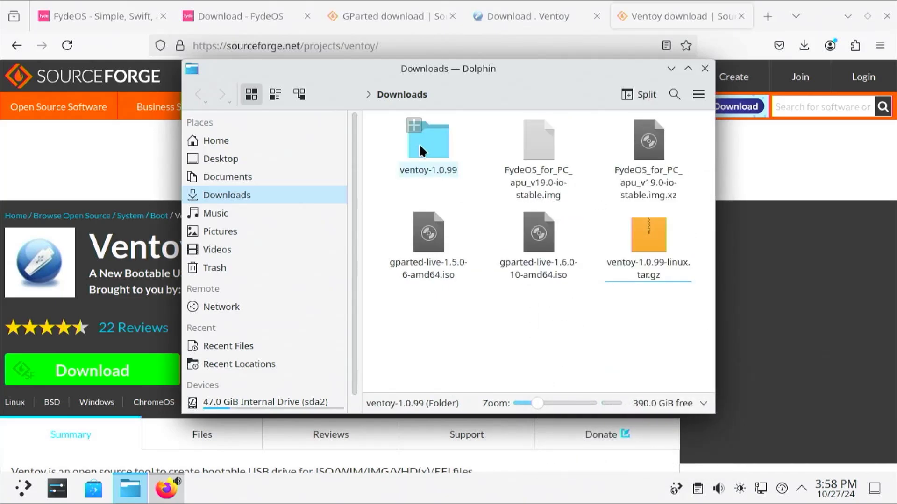
Run VentoyGUI.x86_64 from the ventoy-1.0.99 folder as superuser.
double_click(420, 144)
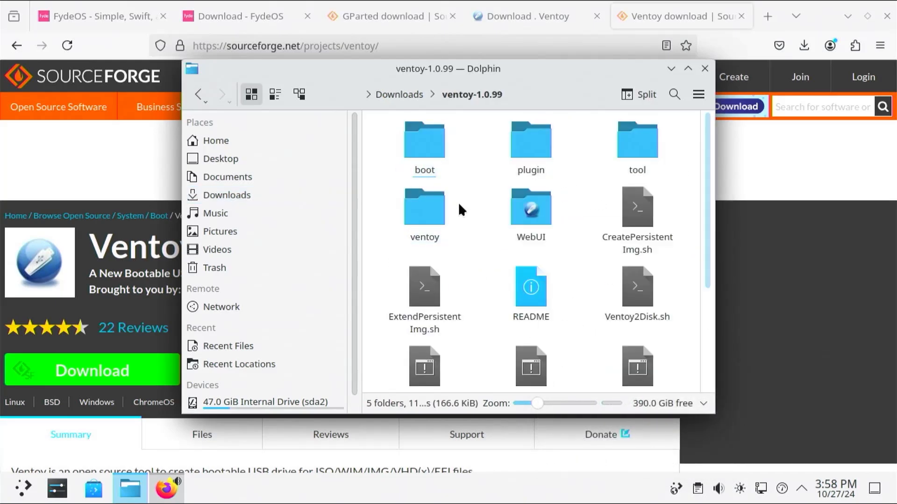
scroll(459, 203, "down", 2)
scroll(472, 205, "down", 1)
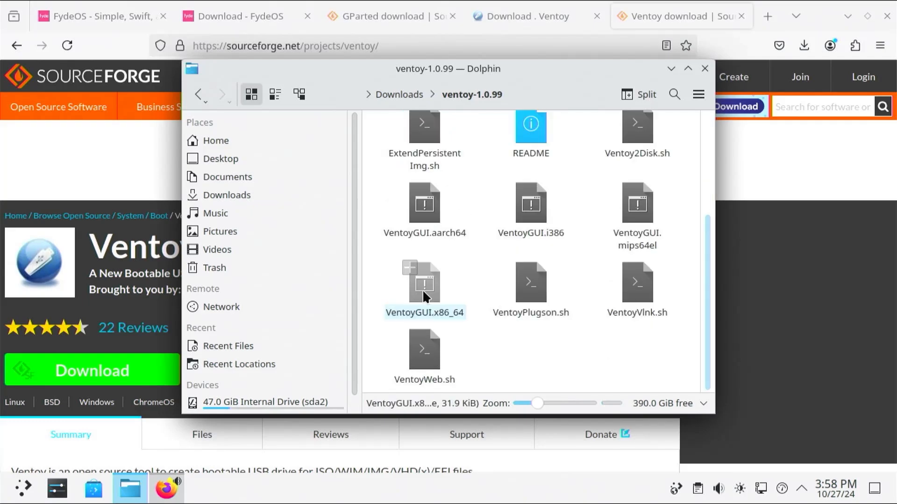
double_click(422, 290)
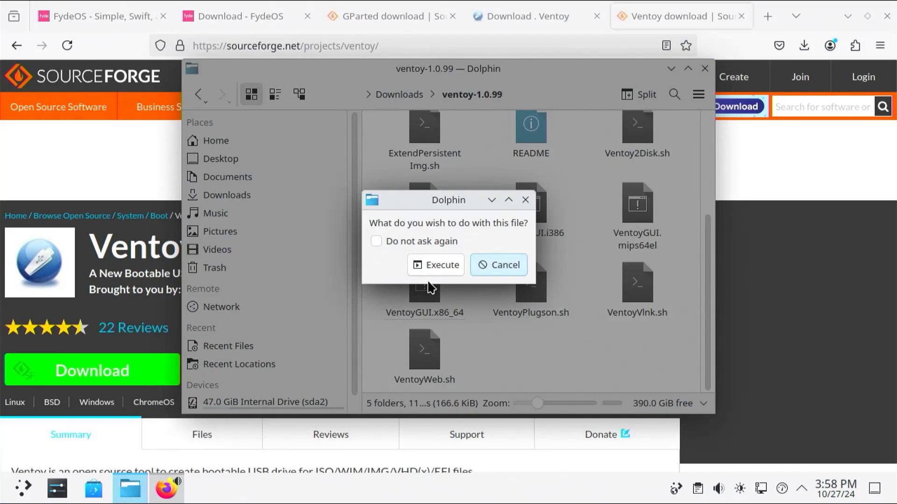
left_click(434, 263)
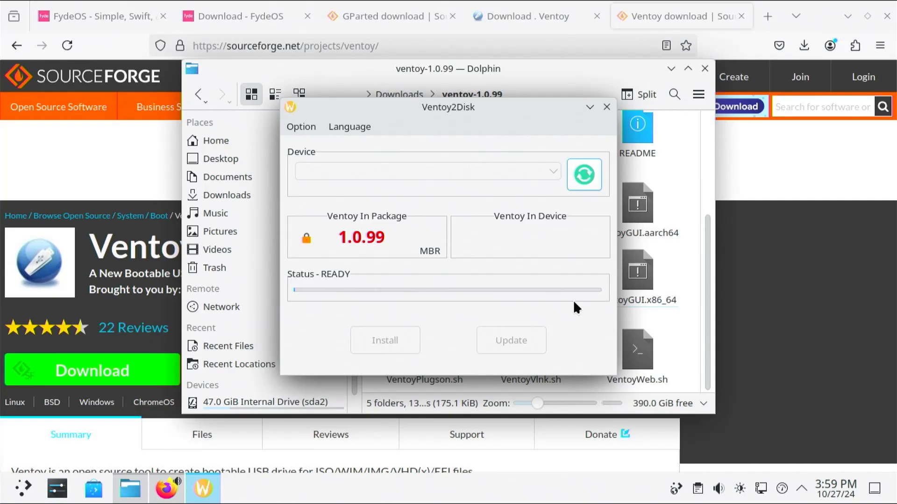
Detect the 256 GB sdb drive and set the partition style to GPT.
left_click(590, 177)
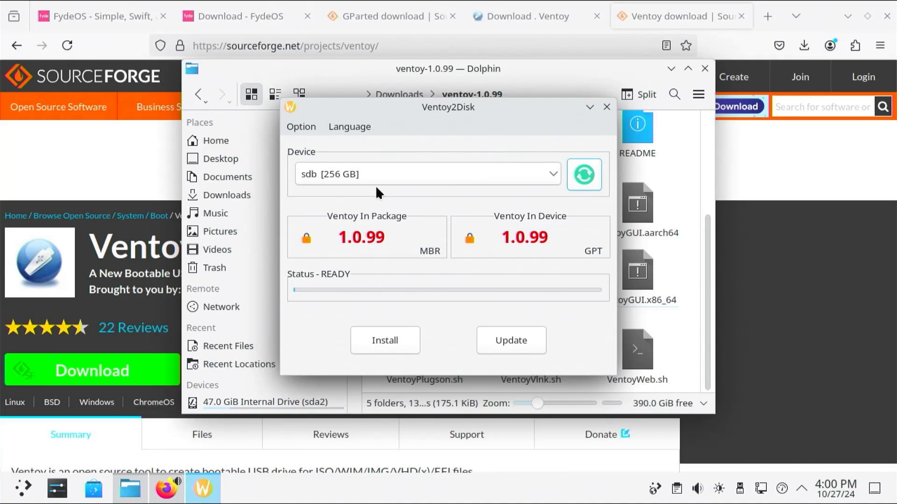
left_click(302, 127)
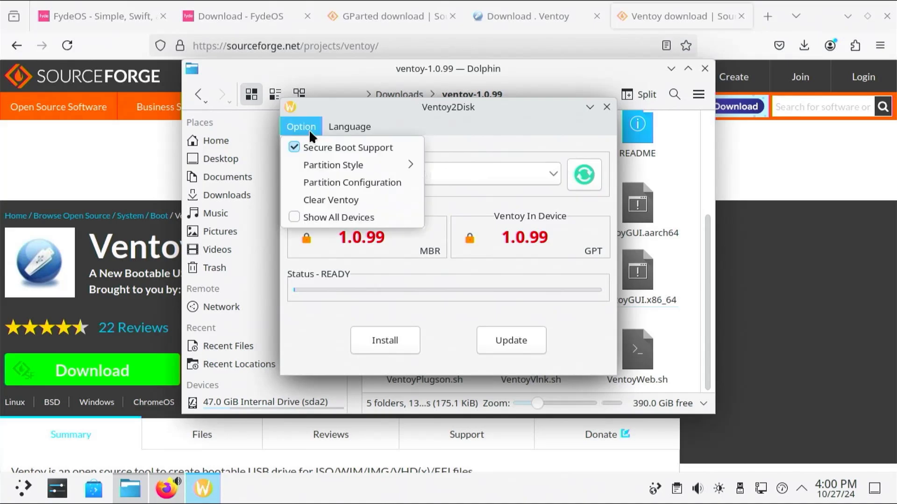
mouse_move(374, 165)
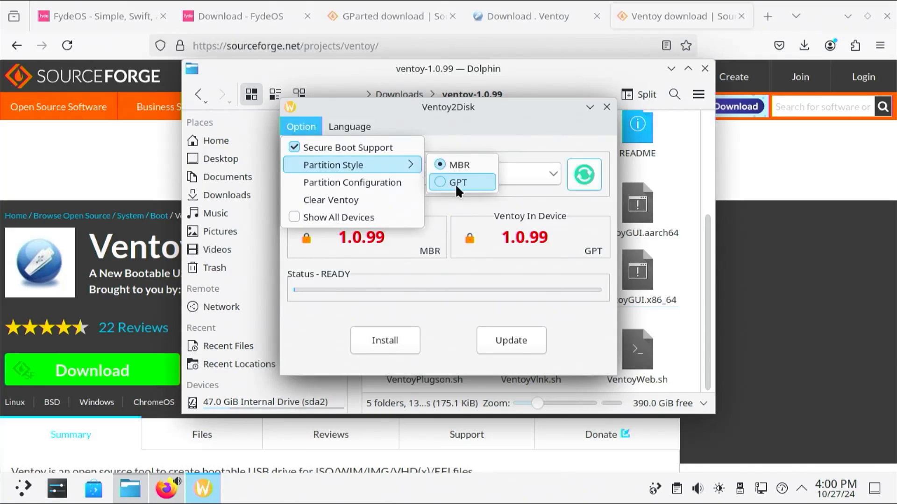
left_click(456, 184)
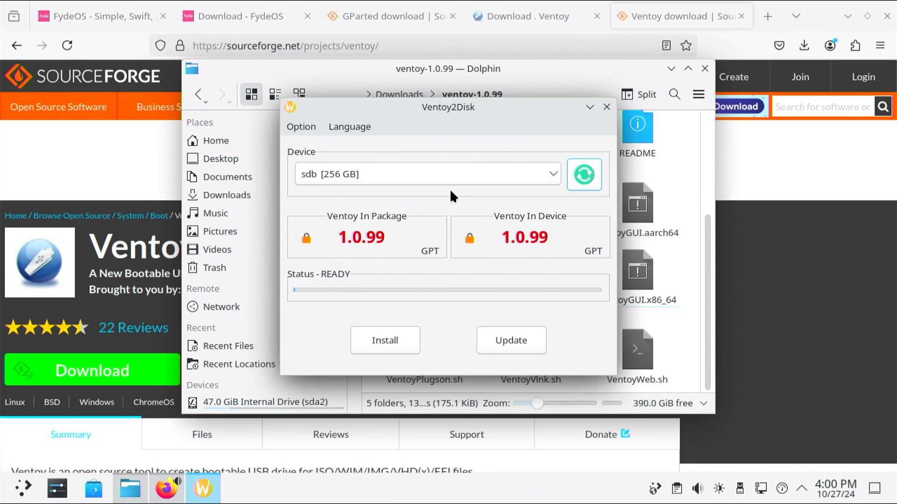
Install Ventoy 1.0.99 onto sdb, confirming the format and dismissing the success message.
left_click(380, 348)
left_click(534, 273)
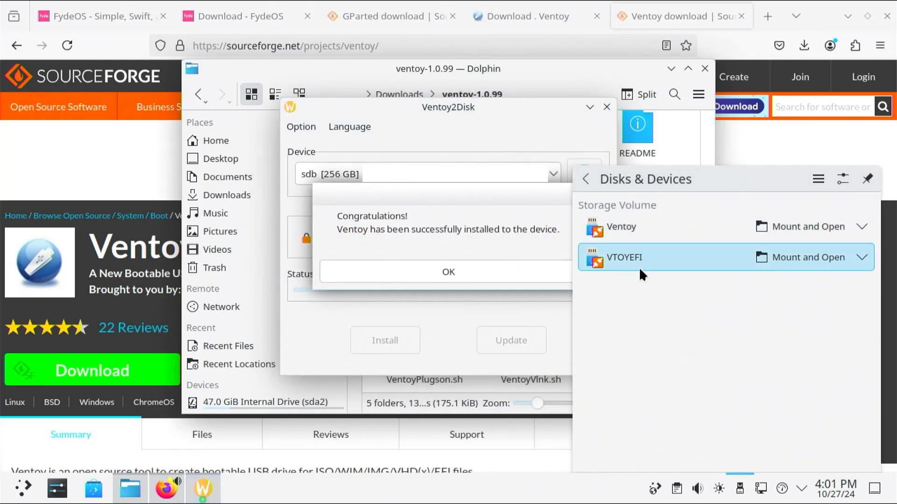
left_click(493, 271)
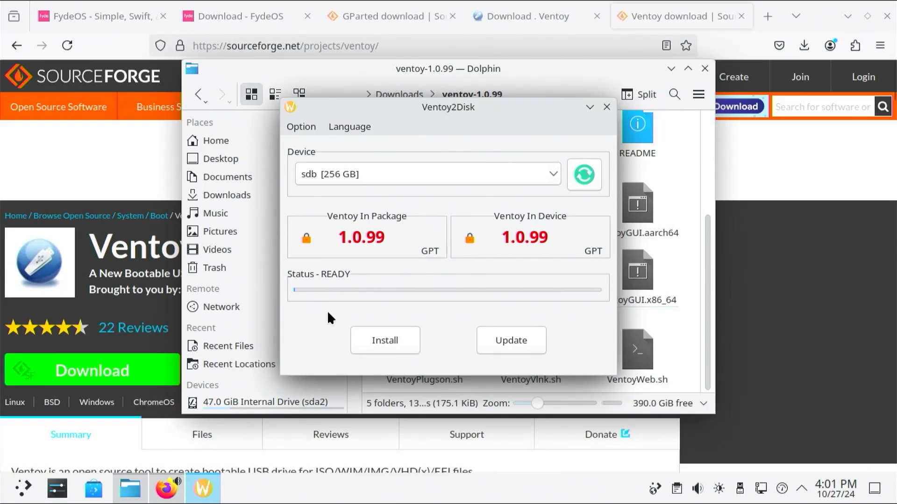
left_click(320, 71)
Copy the FydeOS .img and gparted-live-1.5.0-6-amd64.iso from Downloads onto the Ventoy drive.
scroll(307, 258, "down", 3)
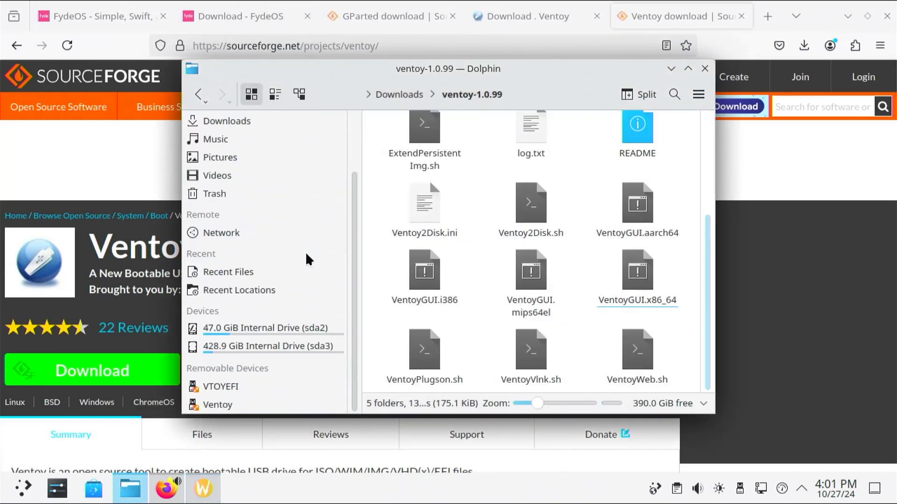
left_click(241, 406)
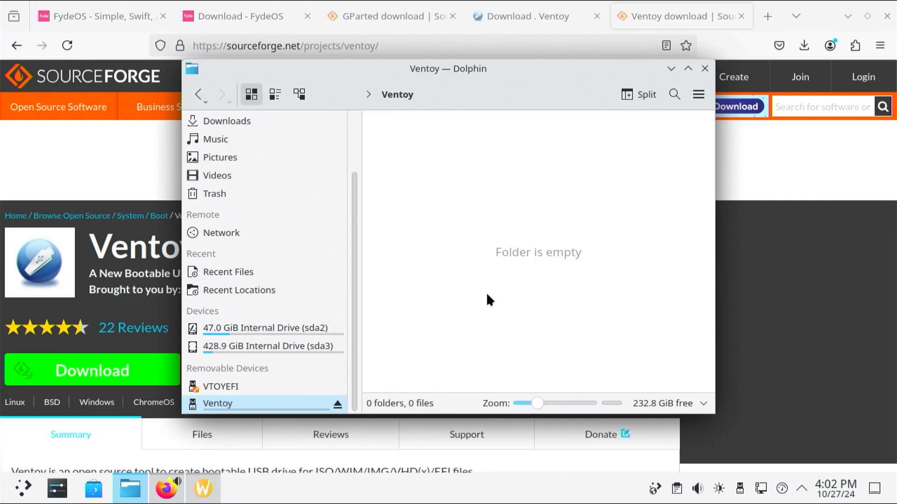
left_click(277, 120)
left_click(536, 148)
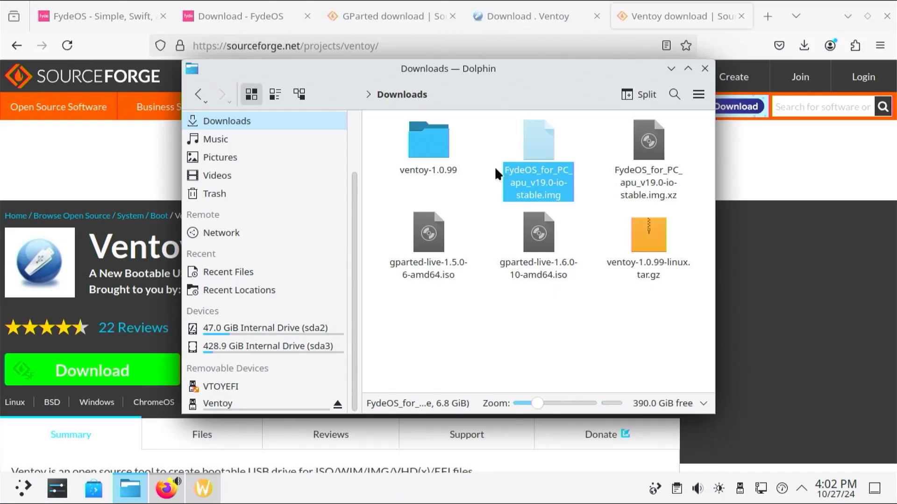
left_click(439, 237, "ctrl")
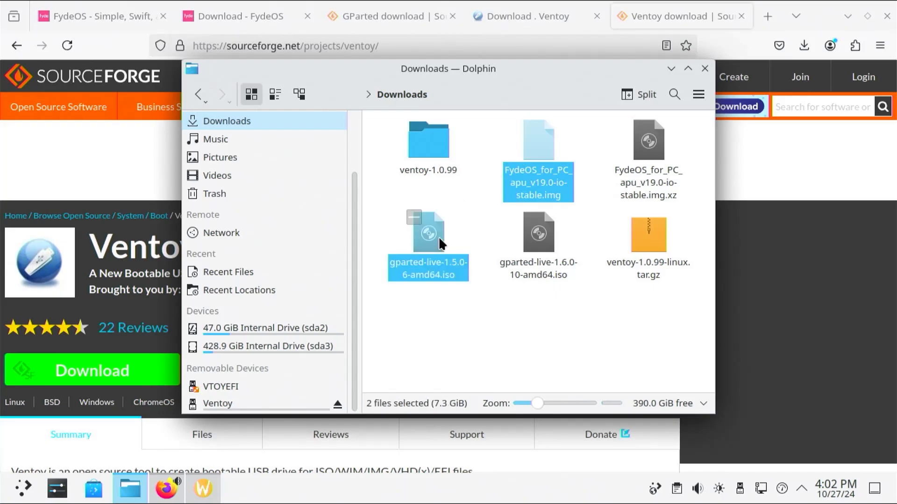
key("ctrl+c")
left_click(251, 403)
right_click(494, 261)
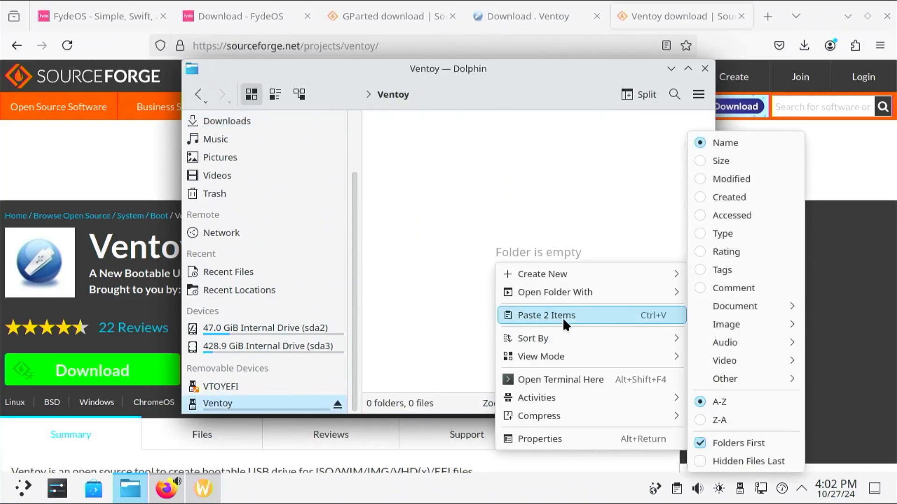
left_click(563, 317)
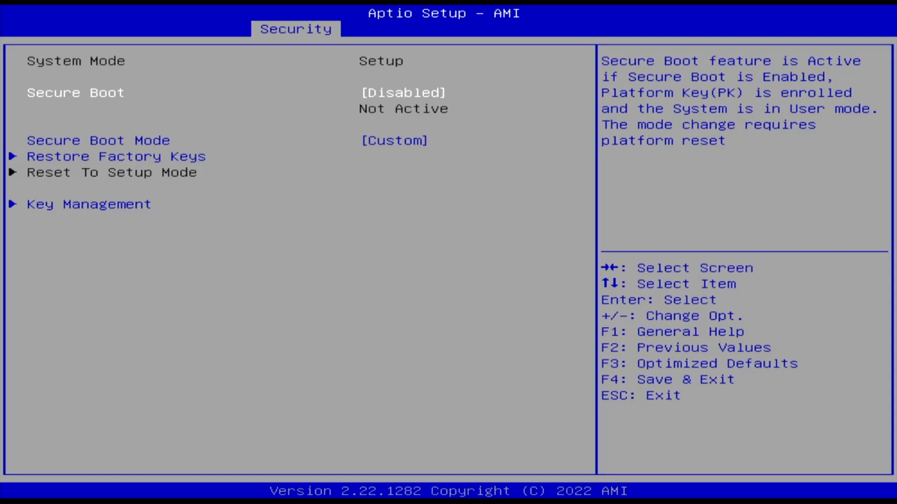
Check UEFI boot mode with USB Device as Boot Option #1, then highlight the gparted-live-1.5.0-6 ISO.
key("Right")
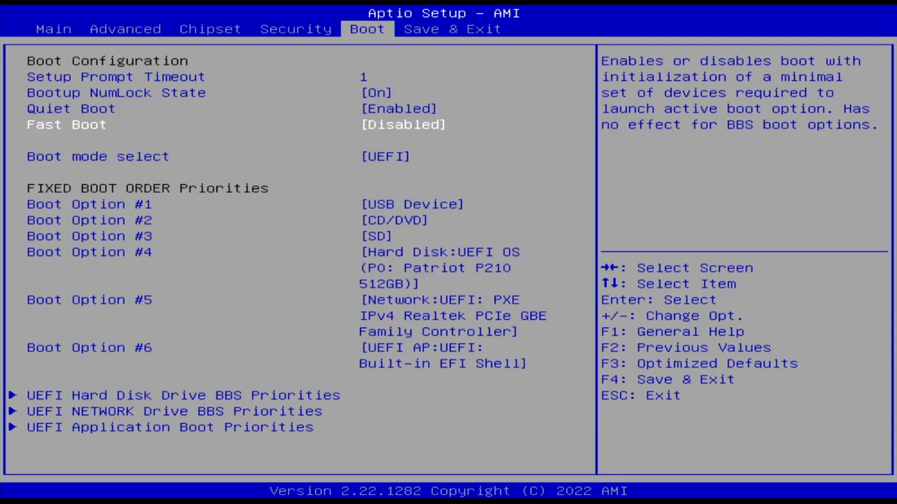
key("Down")
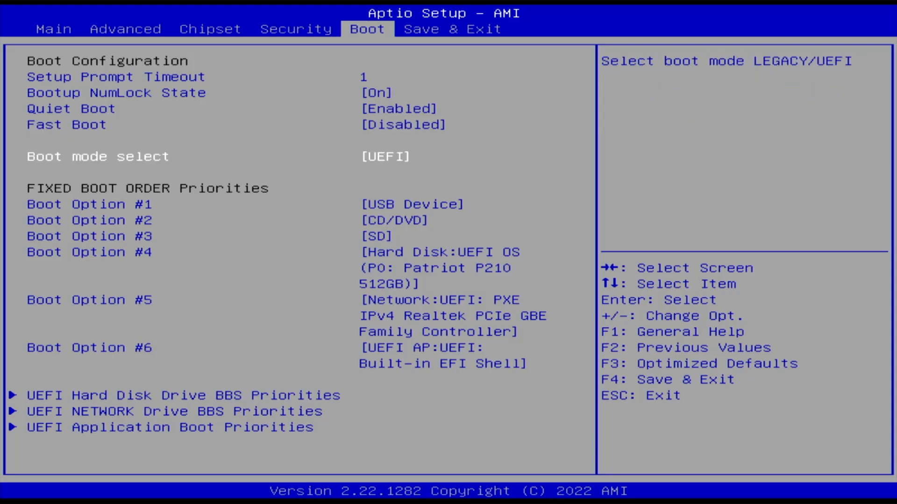
key("Down")
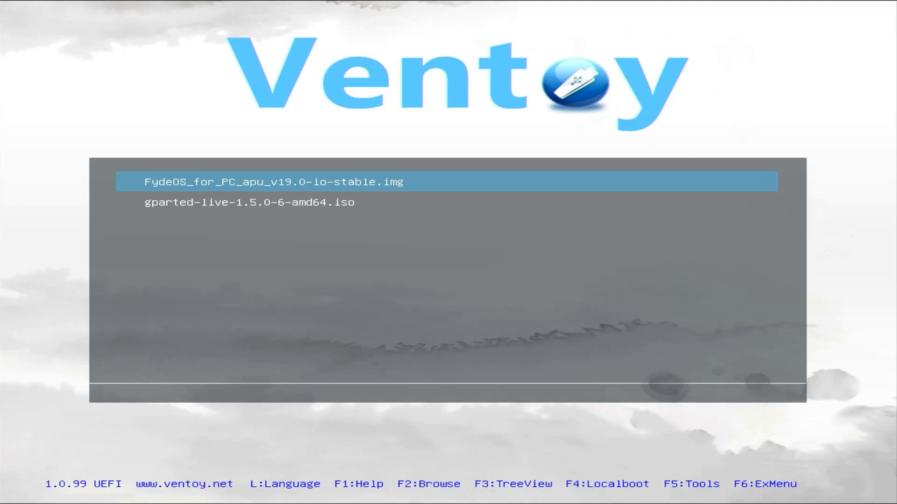
key("Down")
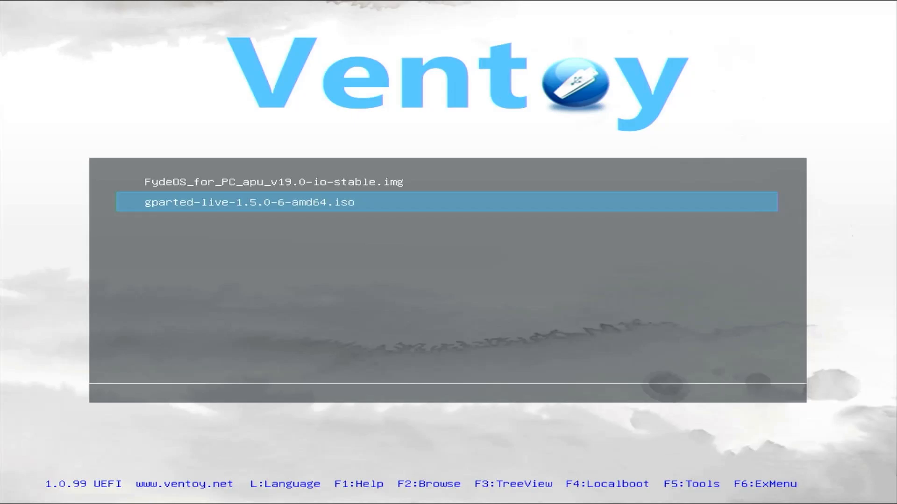
Boot the GParted ISO normally with default settings, unchanged keymap, and automatic graphical mode.
key("Return")
key("Return")
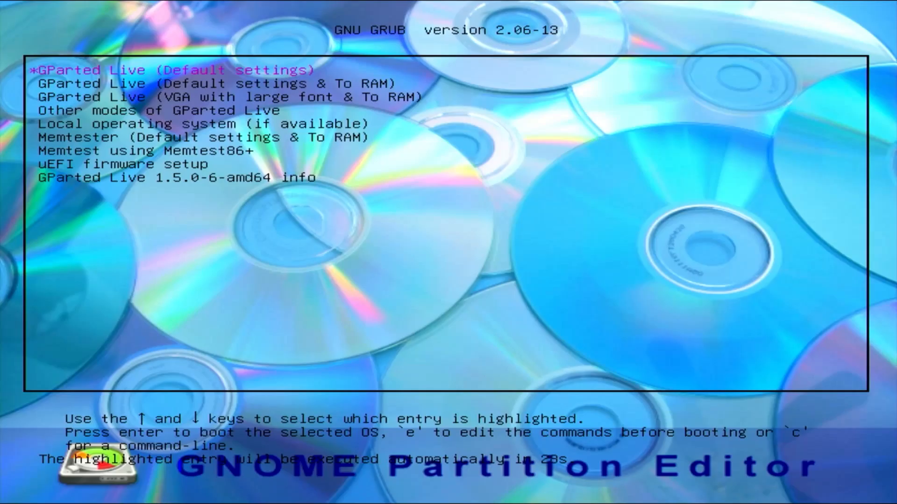
key("Return")
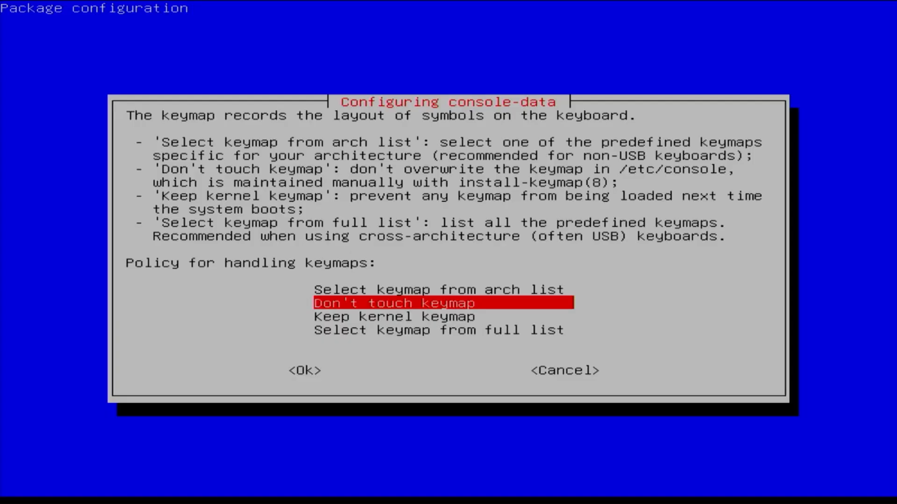
key("Return")
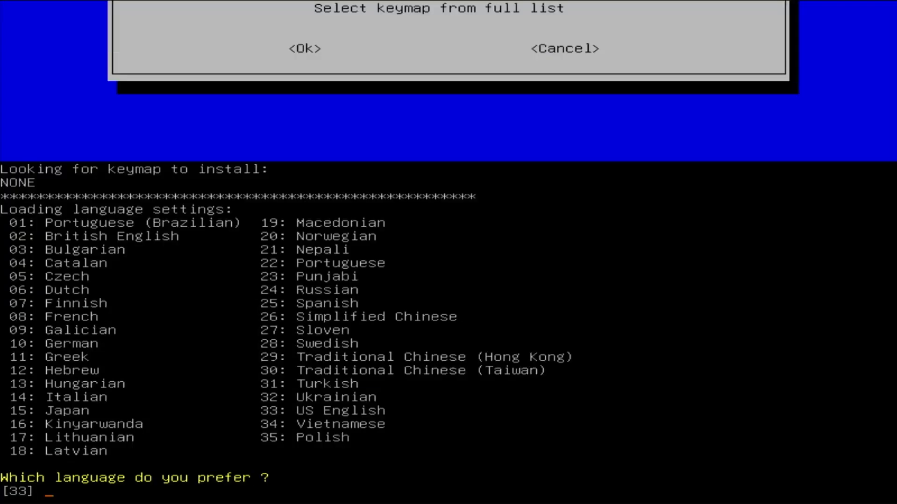
key("Return")
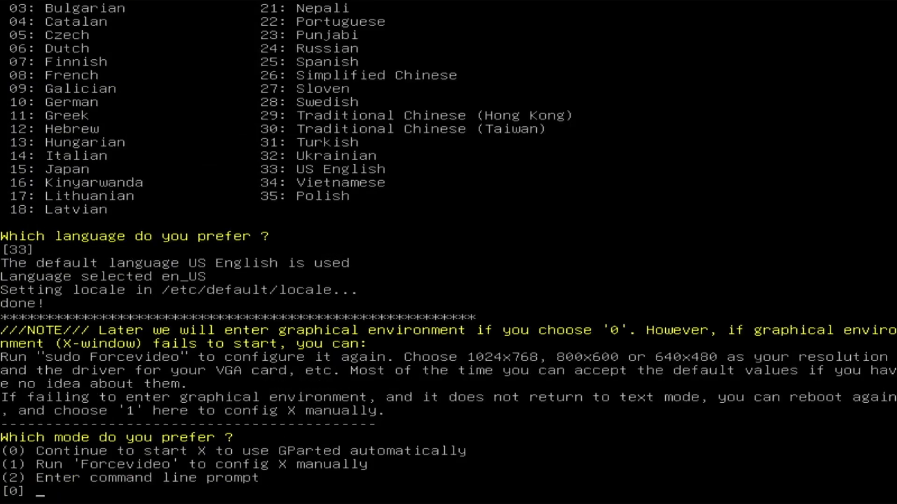
key("Return")
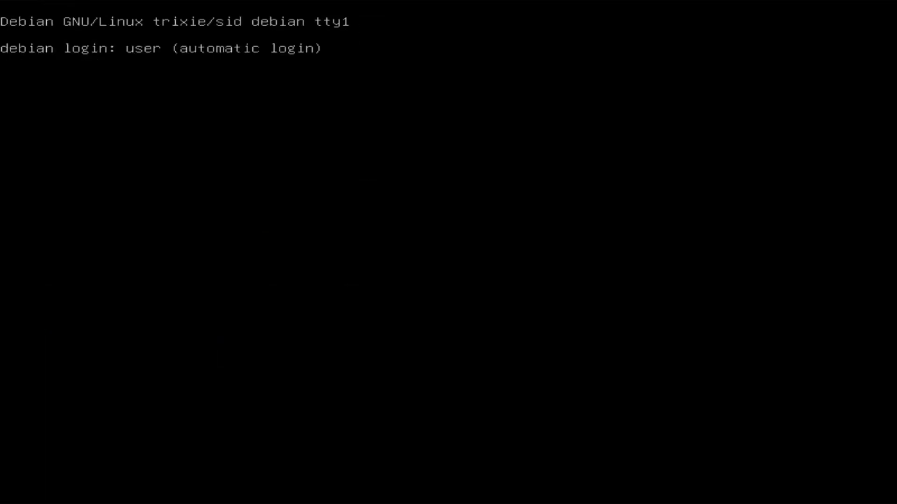
Queue shrinking /dev/sda3 by leaving 100000 MiB of free space after it.
left_click(511, 216)
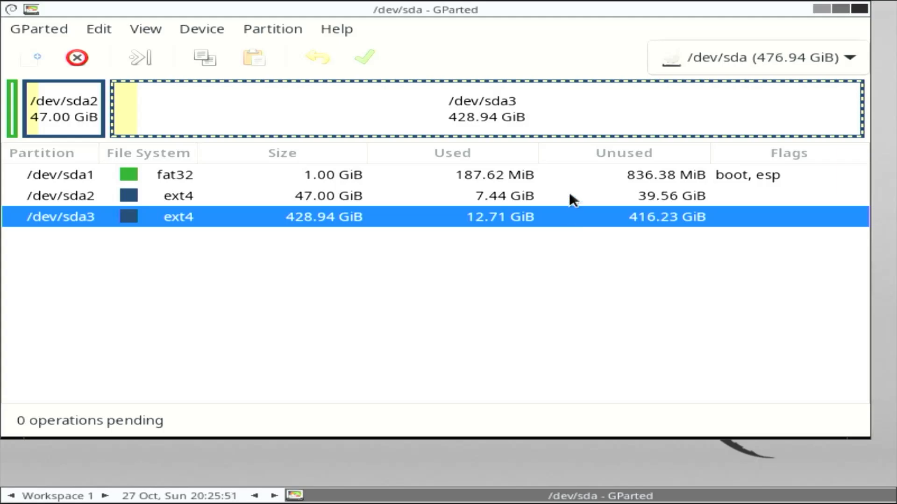
right_click(563, 227)
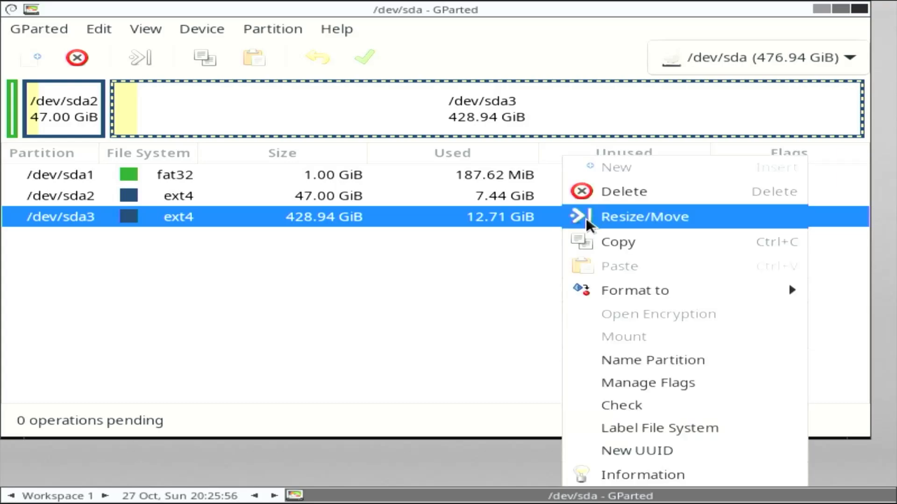
left_click(608, 216)
left_click(501, 259)
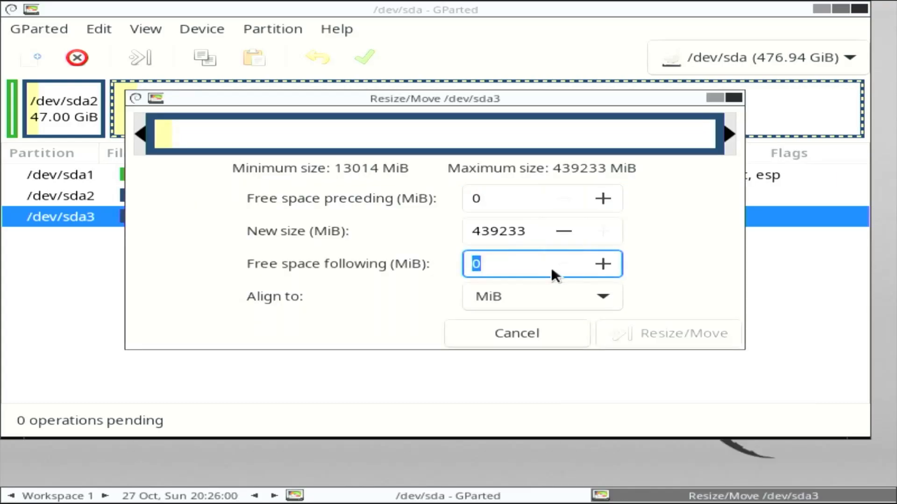
type("100000")
key("Tab")
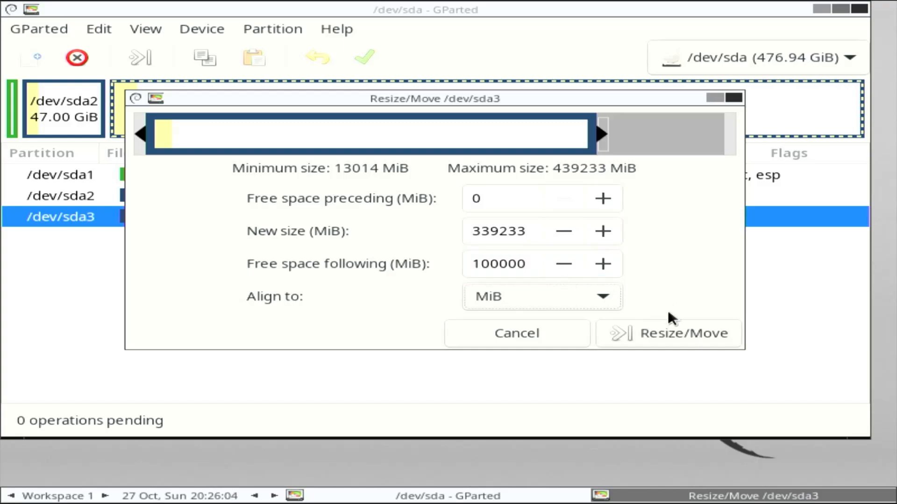
left_click(647, 334)
Apply the pending shrink to disk and close the finished summary.
left_click(364, 58)
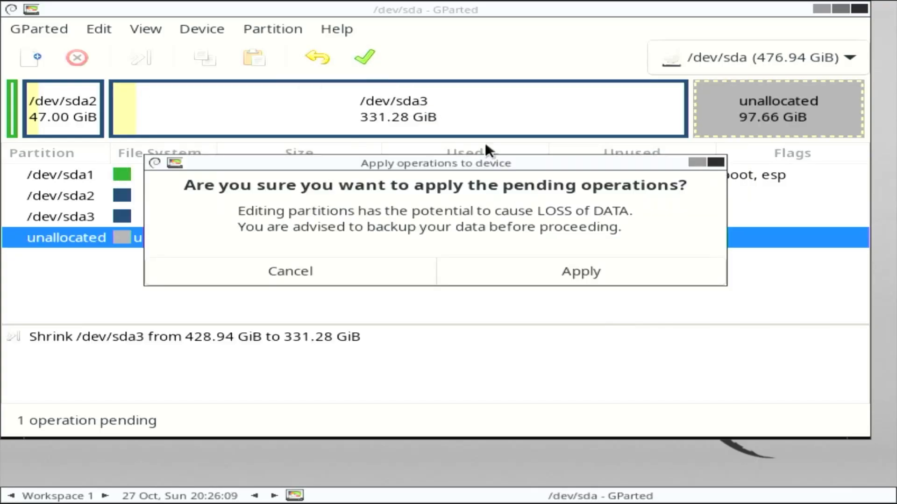
left_click(636, 271)
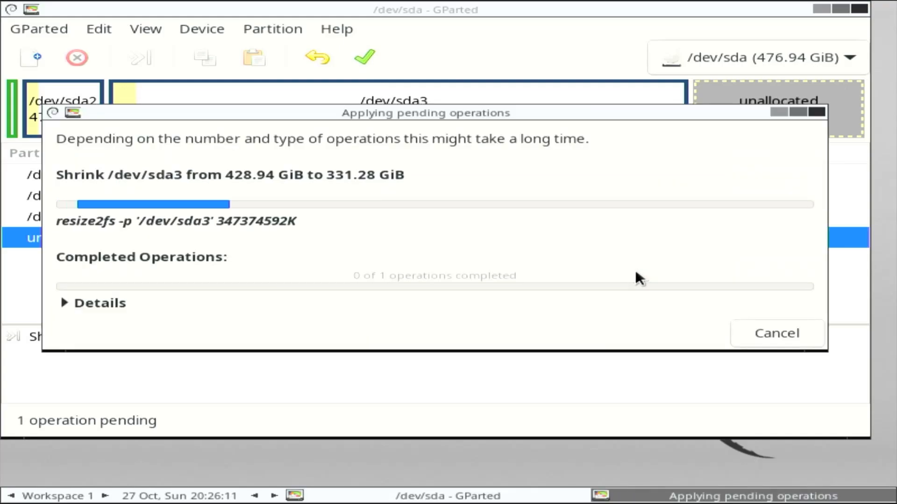
left_click(759, 333)
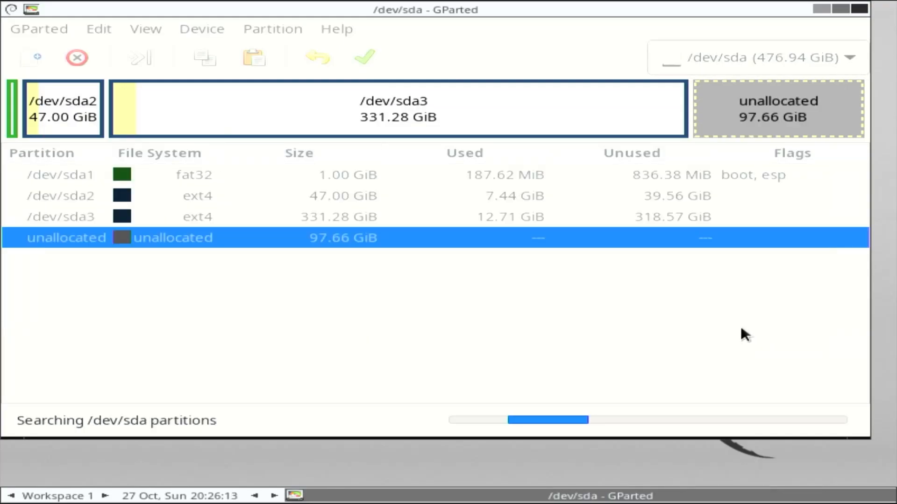
Create a new 97.66 GiB ext2 partition in the unallocated space and apply it to disk.
right_click(341, 239)
left_click(452, 175)
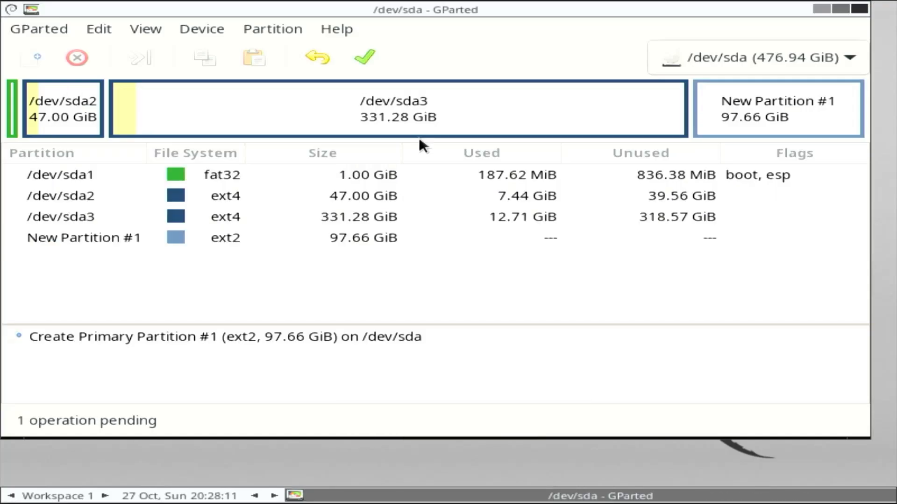
left_click(363, 56)
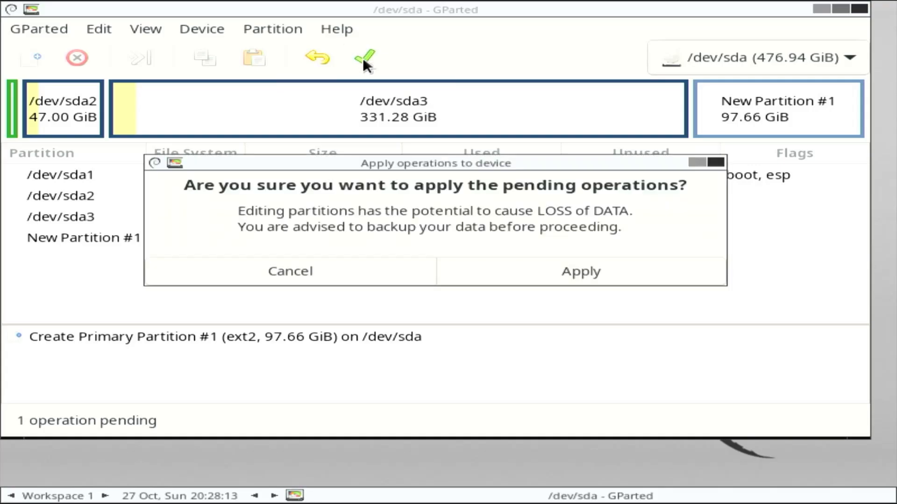
left_click(675, 271)
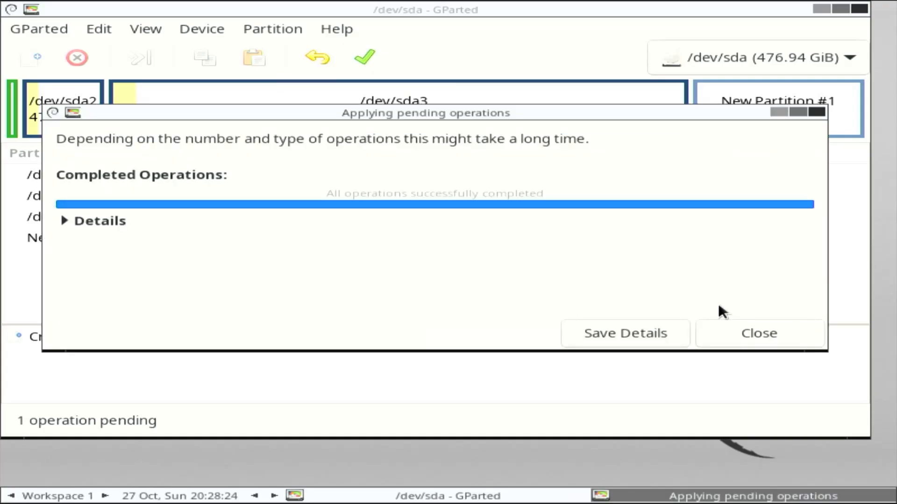
left_click(729, 333)
Select the new /dev/sda4, close GParted, and bring up the reboot and shutdown options.
left_click(456, 240)
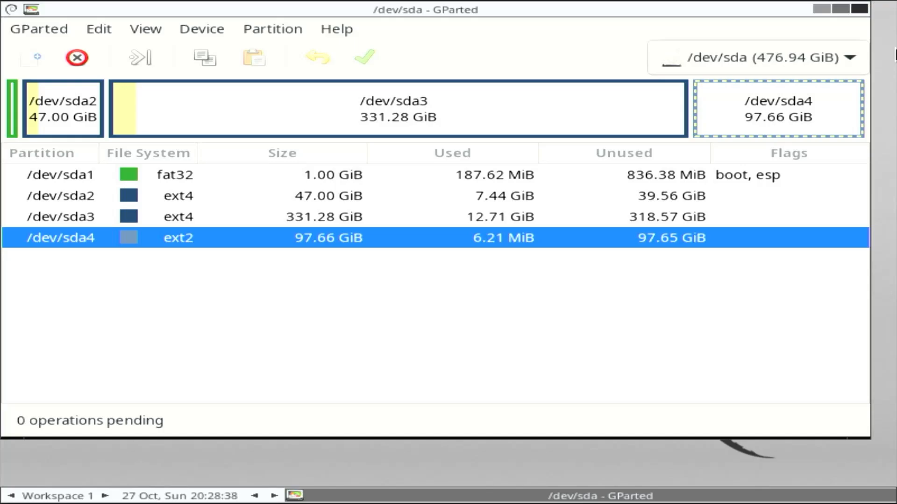
left_click(858, 9)
left_click(38, 23)
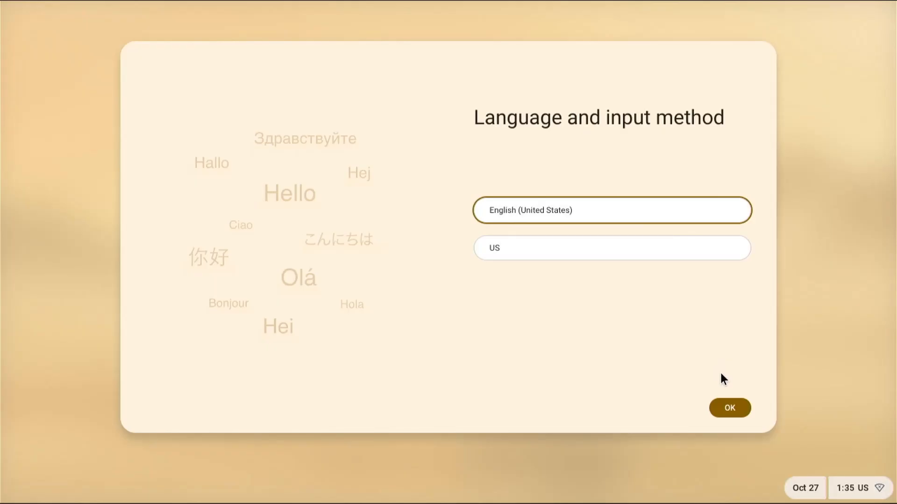
Accept the language and keyboard defaults, connect to Wi-Fi, and accept the FydeOS terms.
left_click(729, 408)
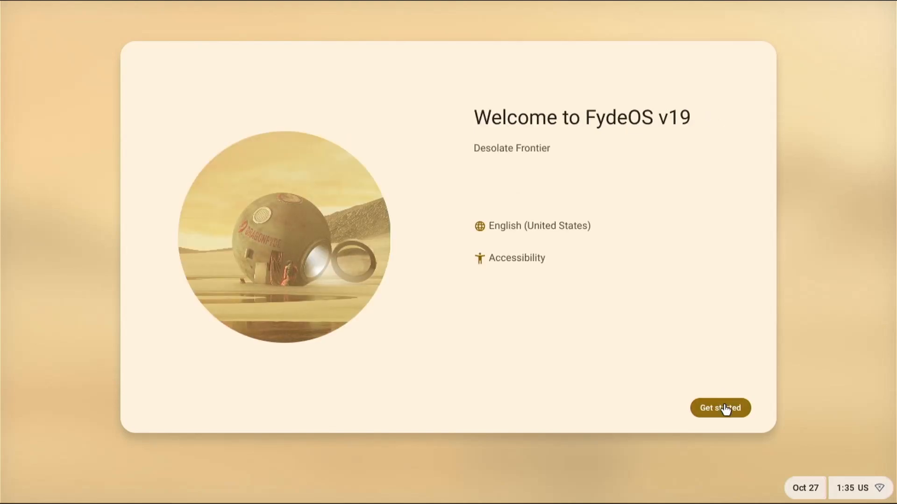
left_click(724, 408)
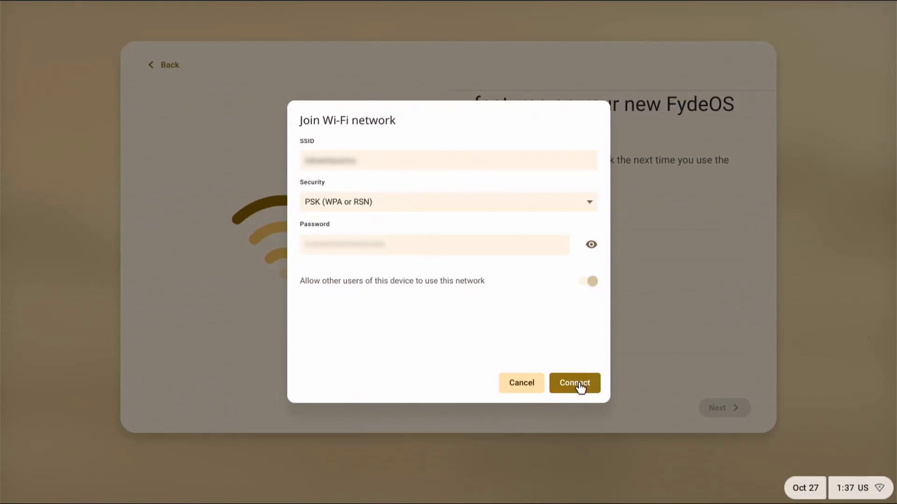
left_click(580, 388)
left_click(710, 409)
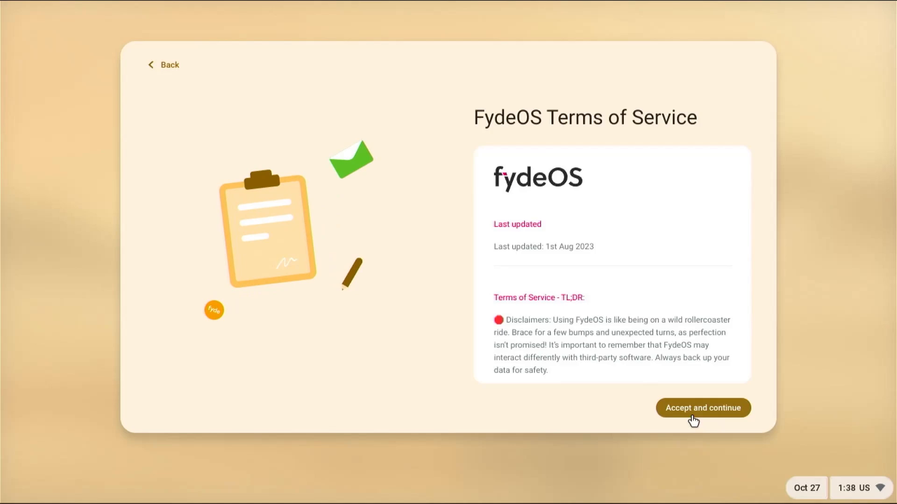
left_click(693, 417)
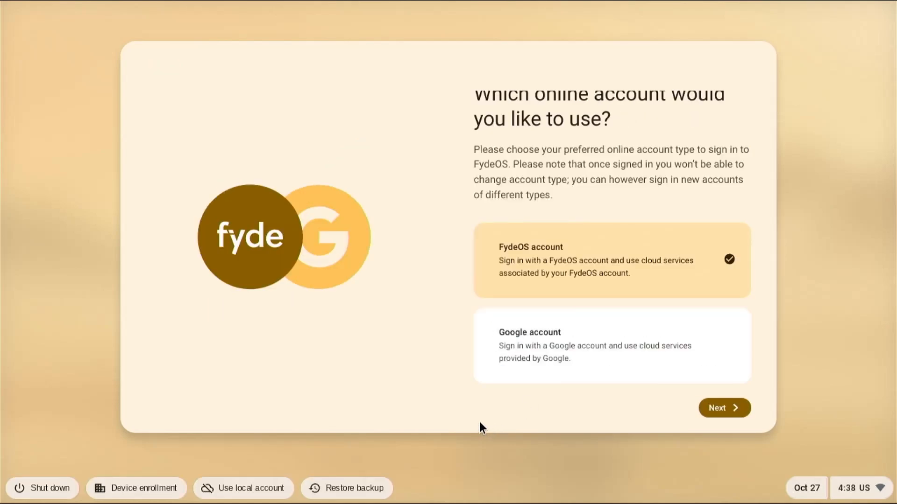
Create a local account, keep the default display size and Auto theme, and opt out of the improvement plan.
left_click(256, 492)
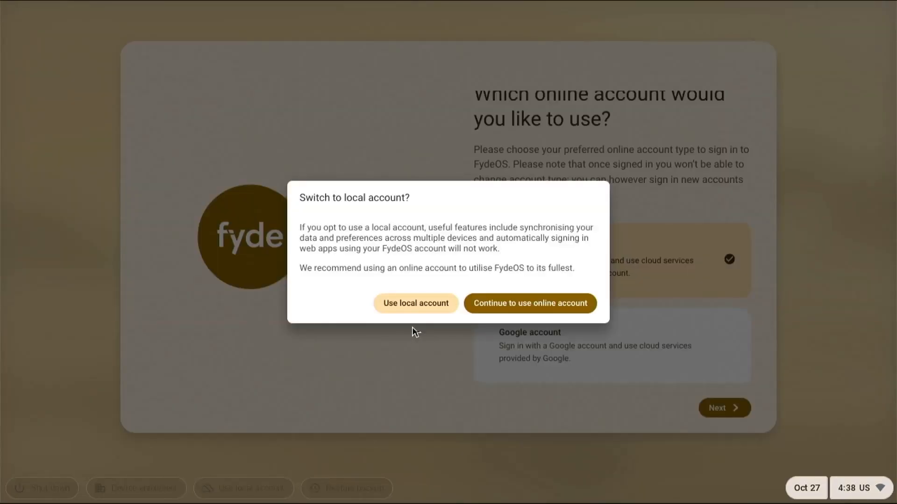
left_click(415, 304)
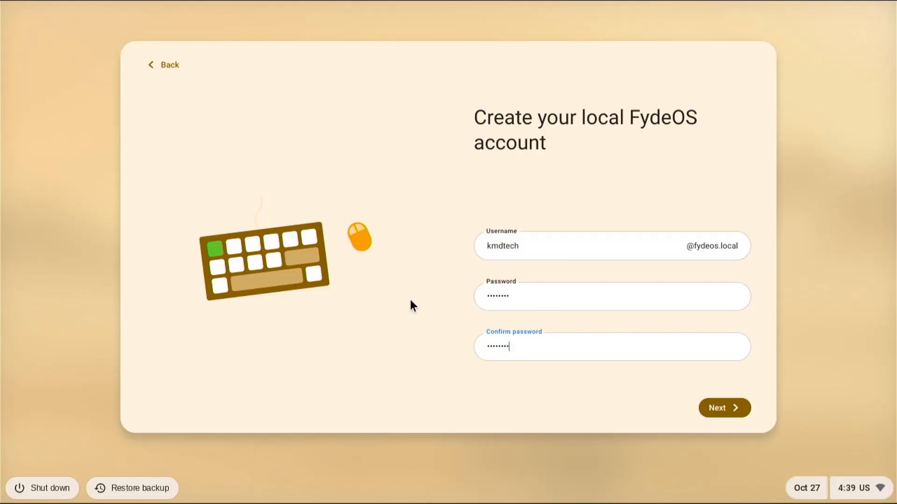
left_click(724, 408)
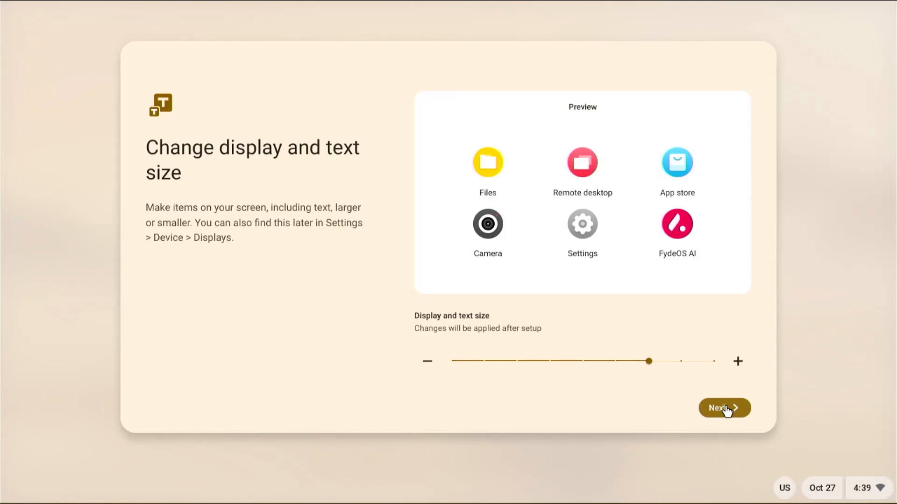
left_click(726, 409)
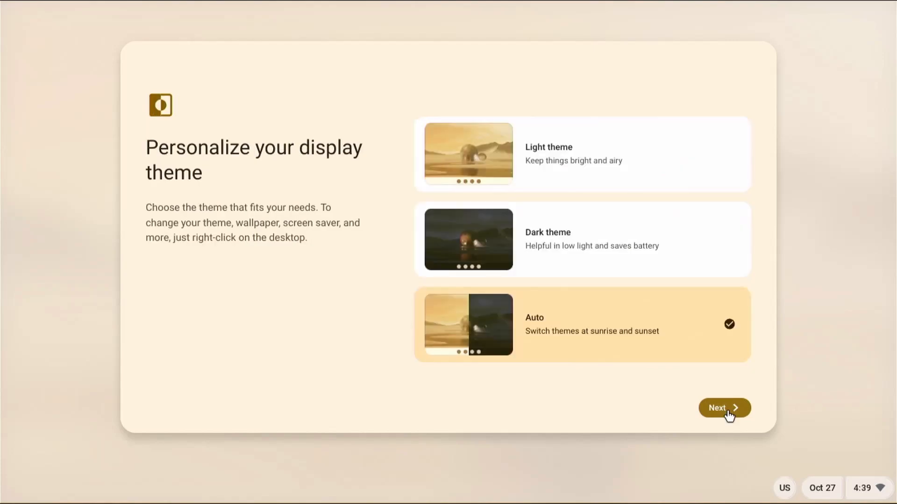
left_click(727, 411)
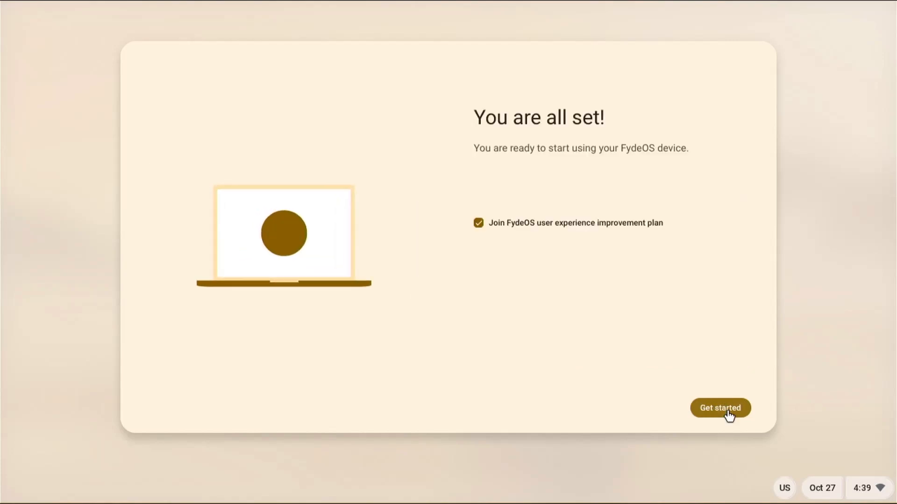
left_click(477, 223)
left_click(704, 401)
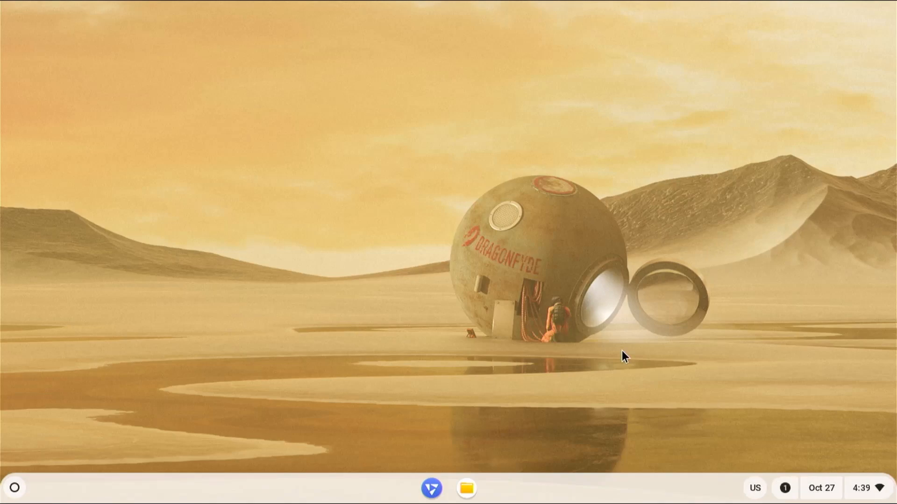
Add the Installer app from the FydeOS App Store with its permissions, then launch it.
left_click(15, 488)
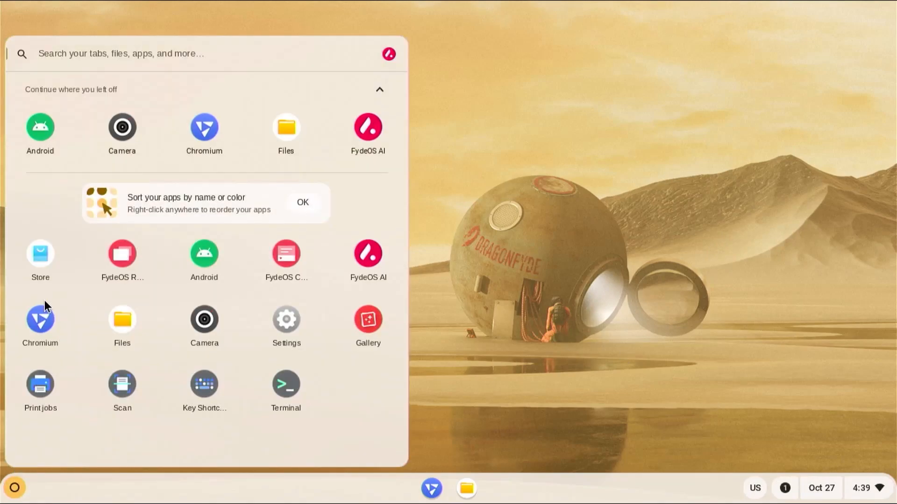
left_click(39, 256)
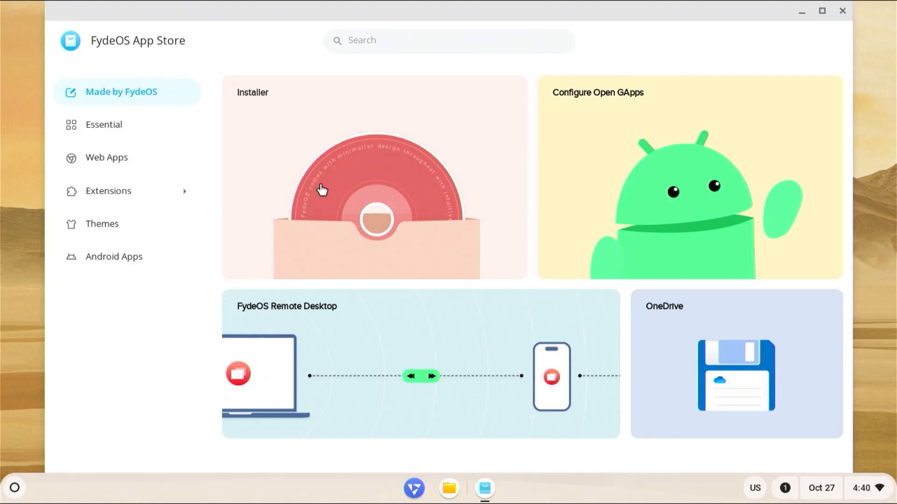
left_click(322, 189)
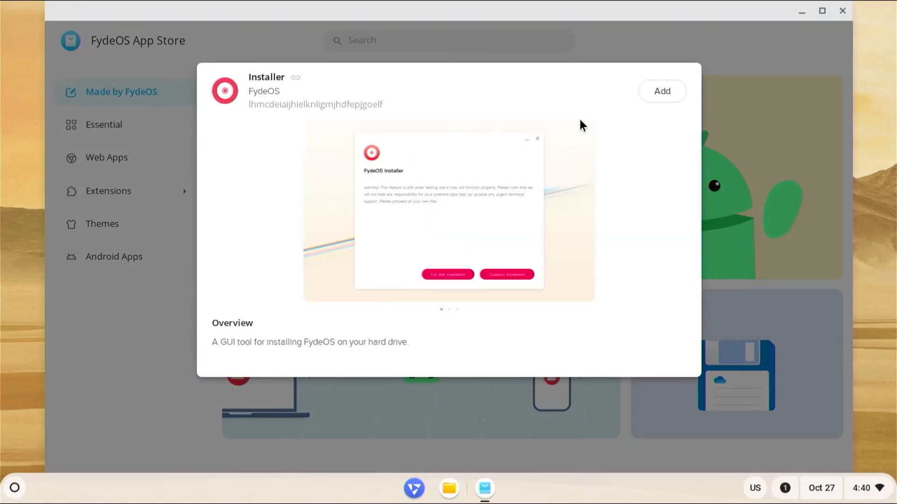
left_click(675, 93)
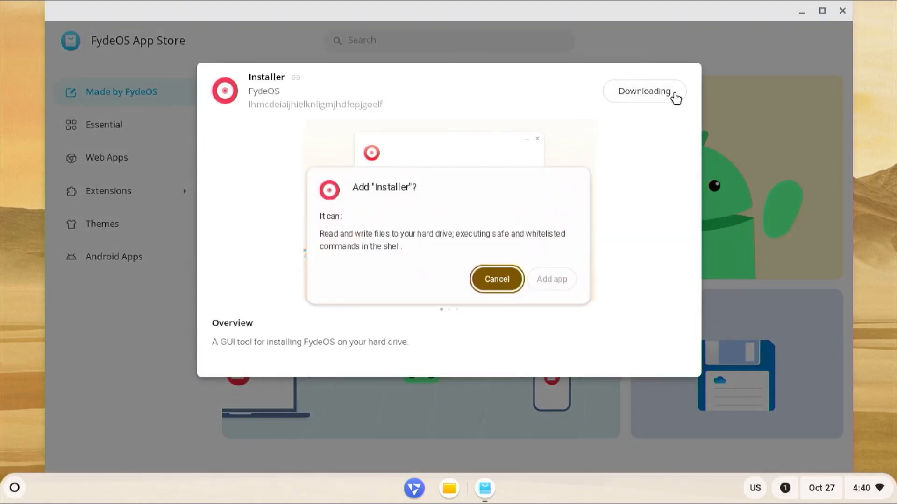
left_click(553, 279)
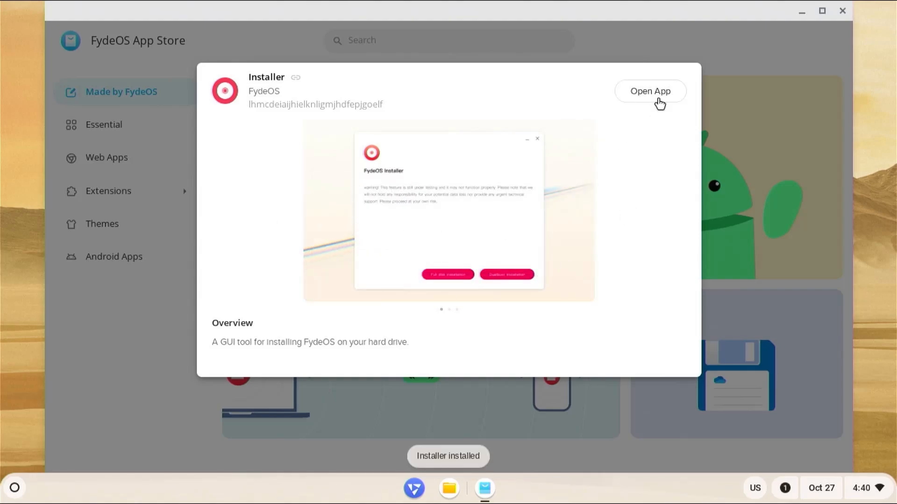
left_click(657, 99)
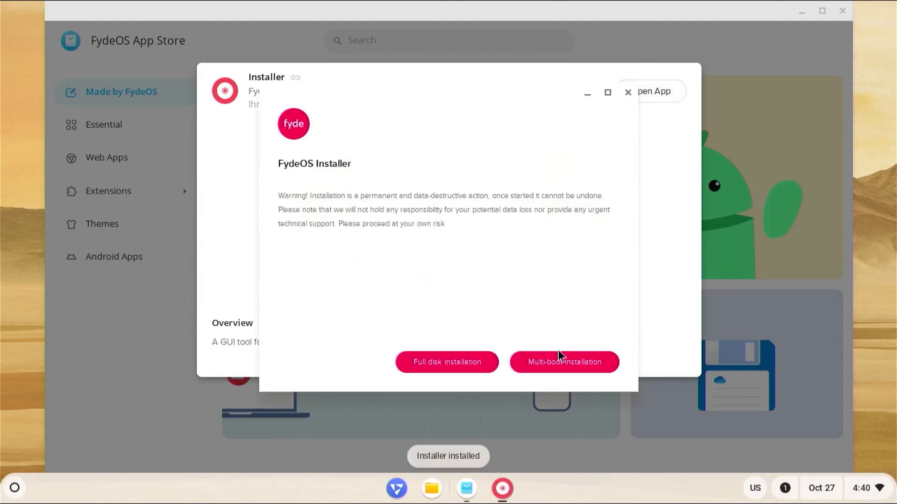
Choose a multi-boot installation targeting partition /dev/sda4 on disk /dev/sda.
left_click(559, 373)
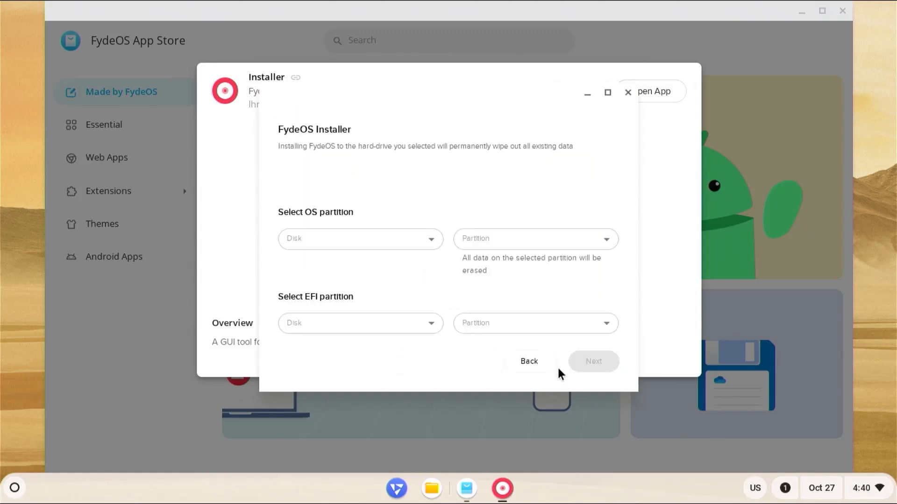
left_click(408, 236)
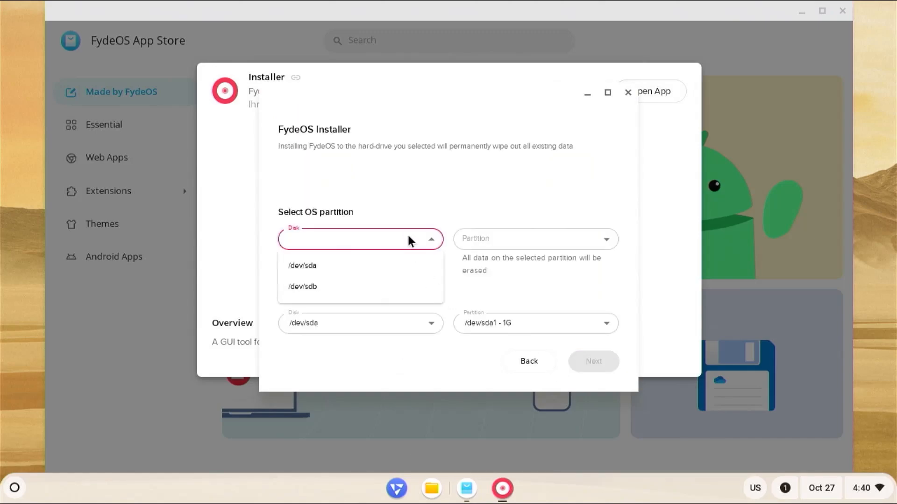
left_click(320, 269)
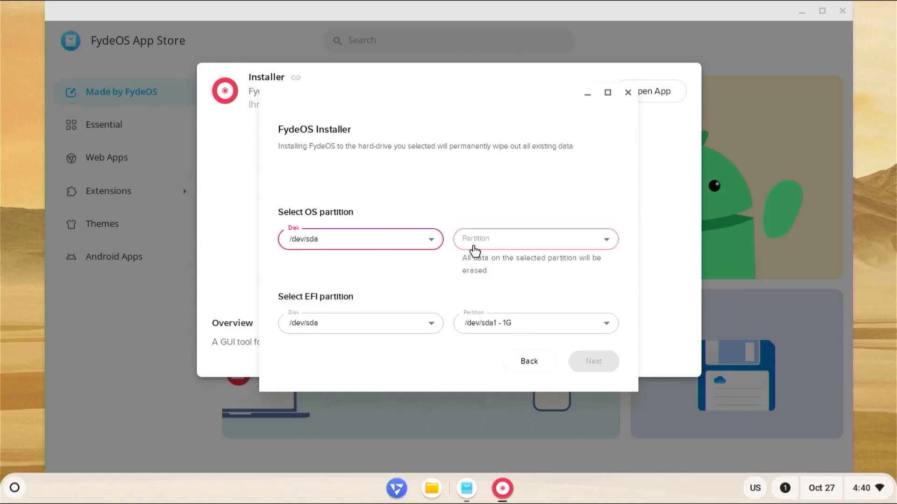
left_click(507, 245)
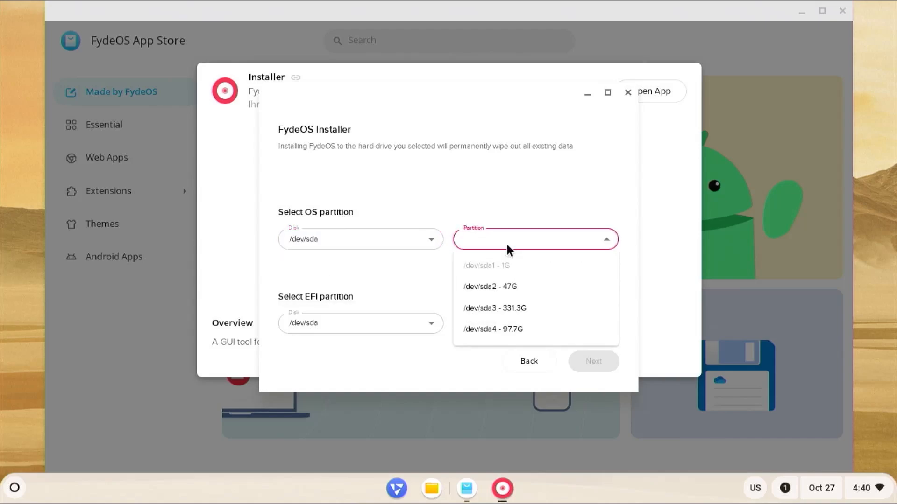
left_click(500, 329)
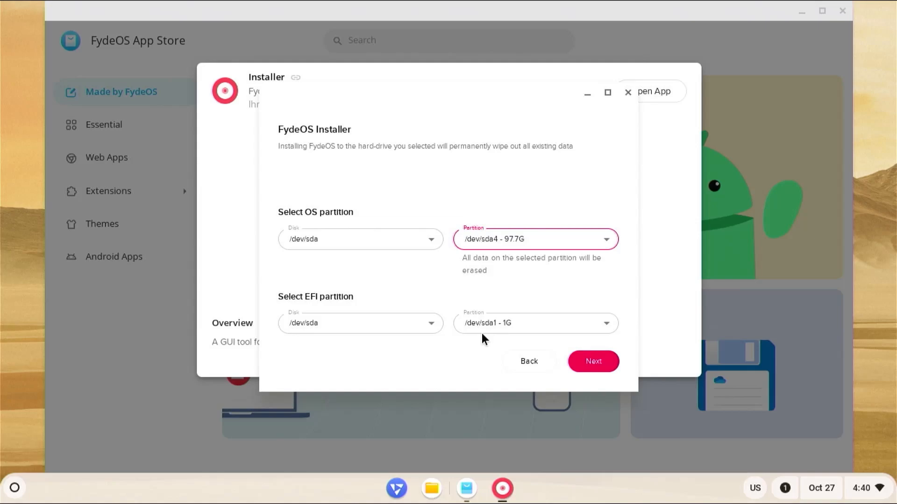
Install FydeOS onto sda4 with rEFInd as the boot manager, then shut down.
left_click(593, 364)
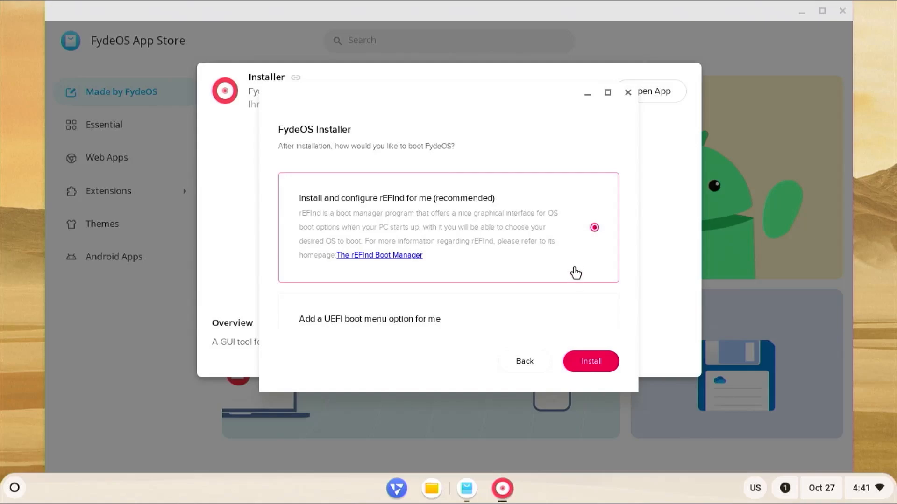
left_click(598, 369)
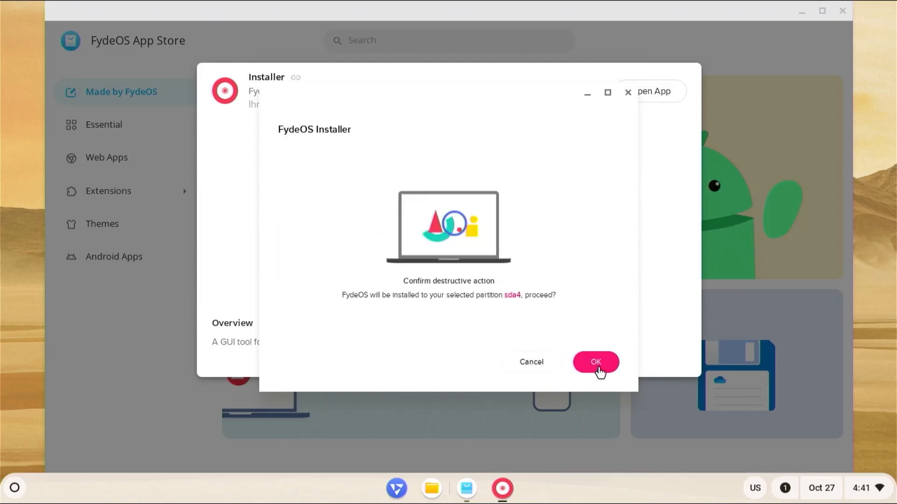
left_click(599, 371)
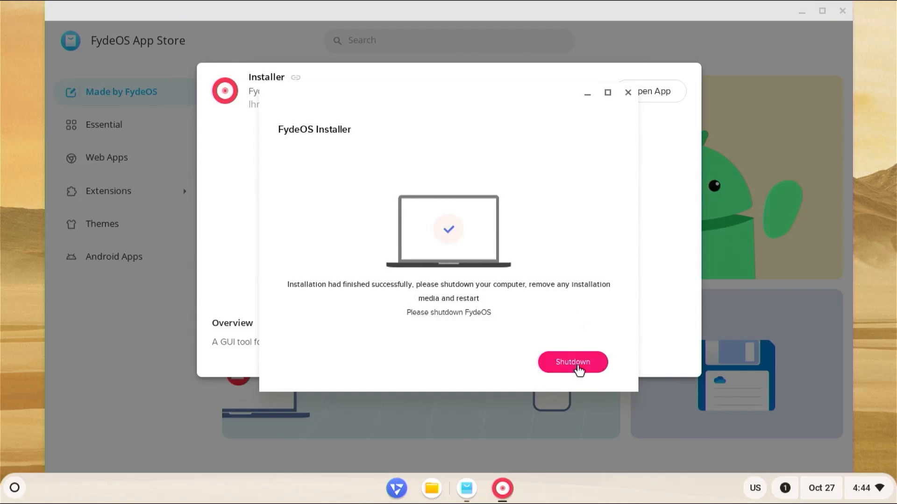
left_click(573, 362)
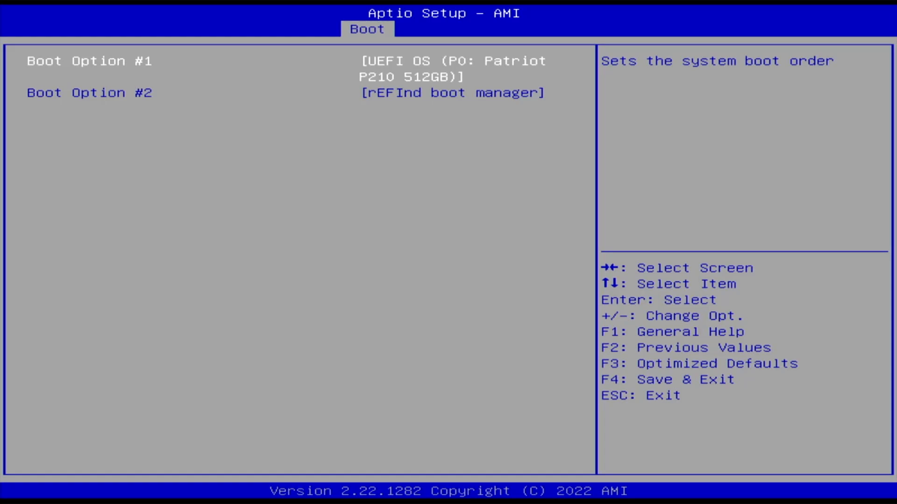
Set Boot Option #1 to rEFInd boot manager, then save and exit with F4.
key("Return")
key("Down")
key("Return")
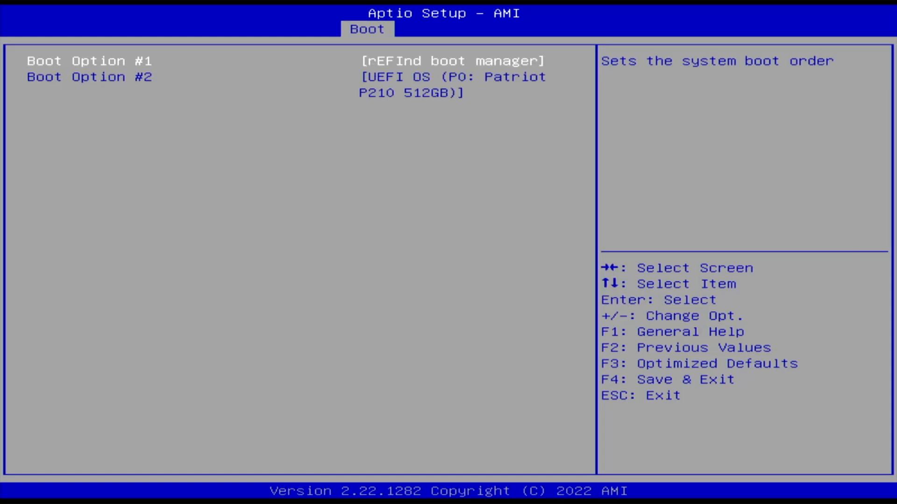
key("F4")
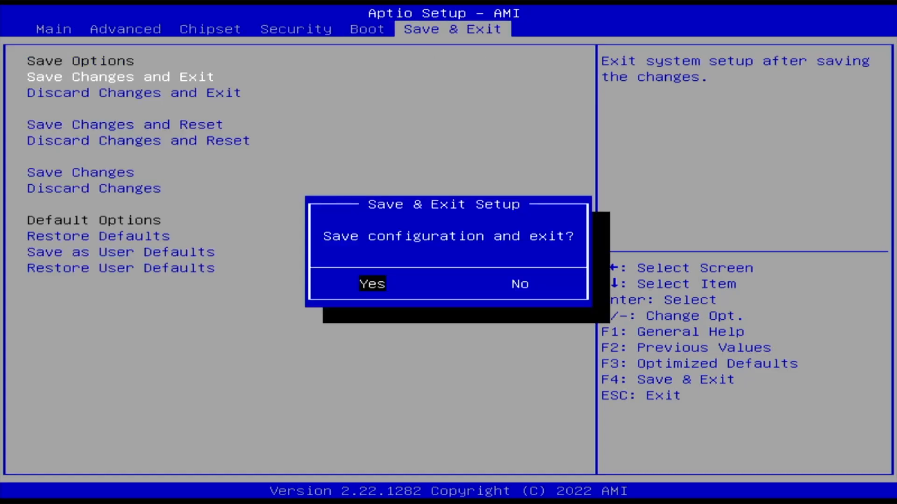
key("Return")
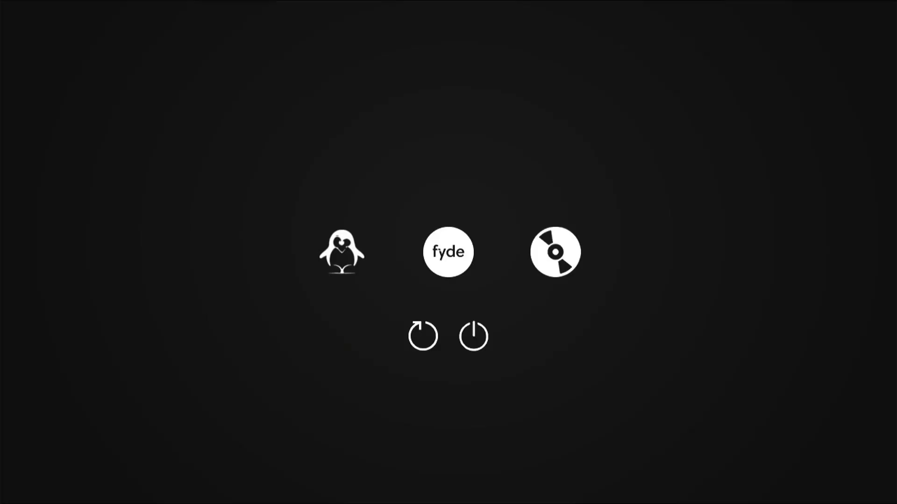
key("Left")
key("Right")
key("Right")
key("Down")
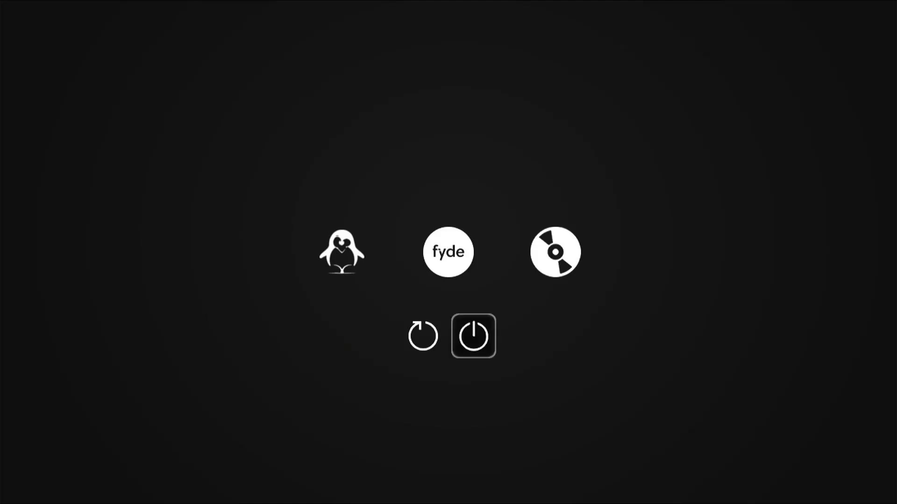
key("Left")
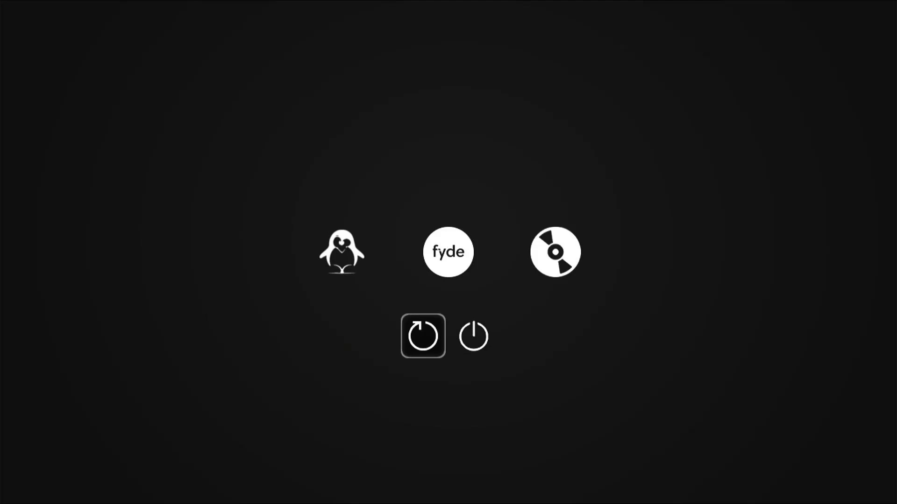
key("Up")
Boot the fyde entry in rEFInd and accept English (United States) with US keyboard.
key("Right")
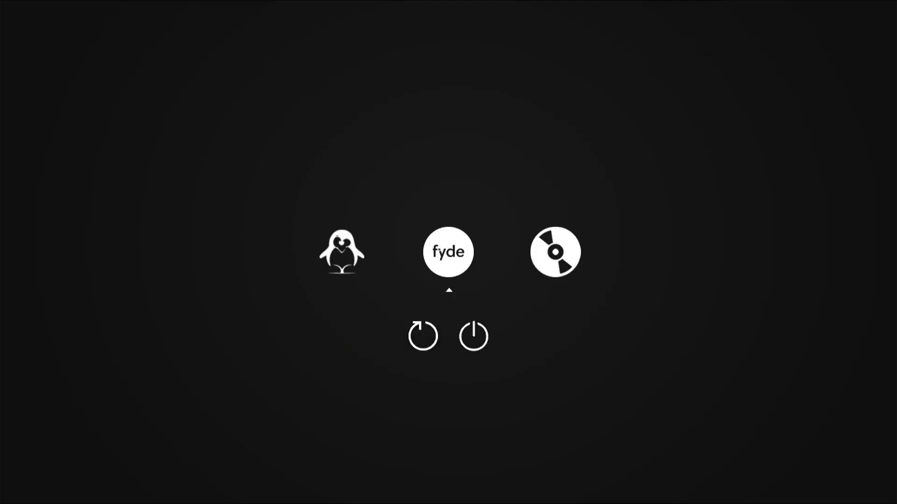
key("Return")
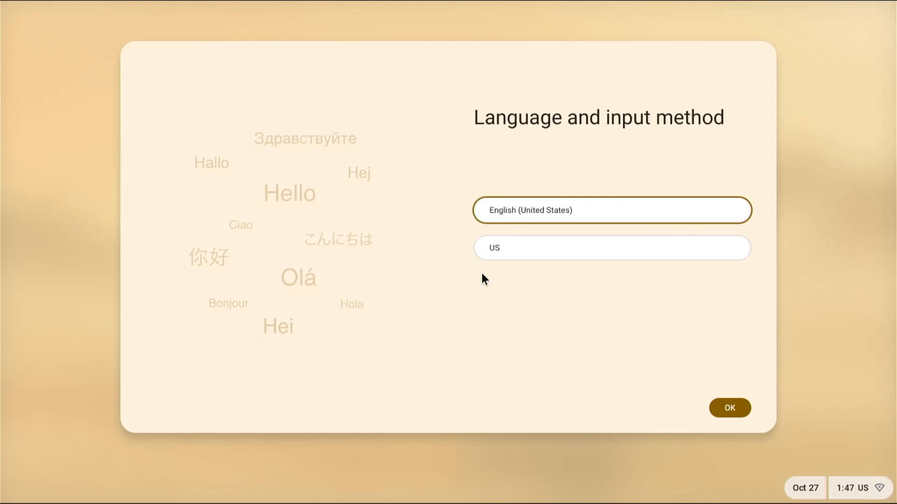
left_click(719, 413)
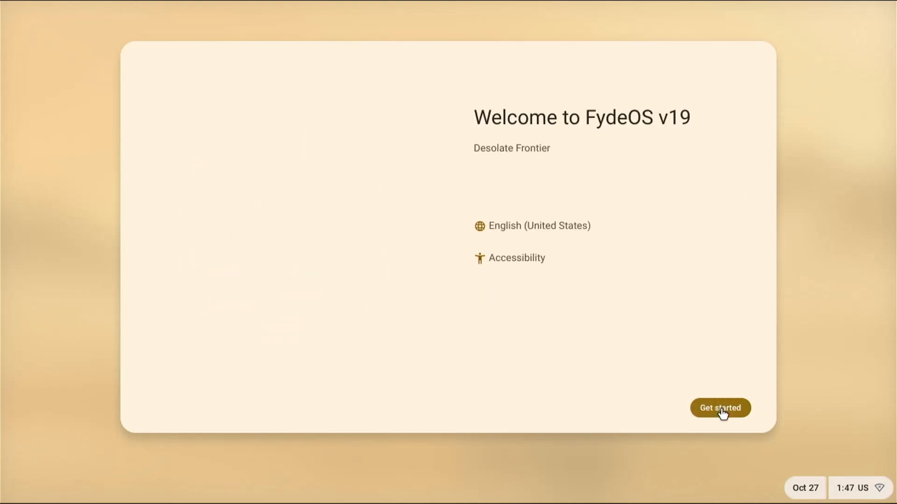
left_click(720, 412)
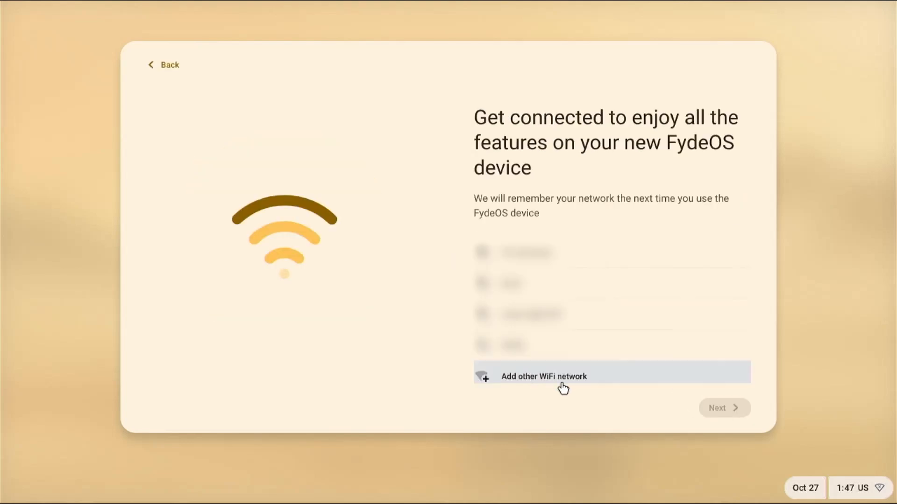
Join Wi-Fi, accept the terms and privacy statement, use a local account, and keep display and theme defaults.
left_click(562, 376)
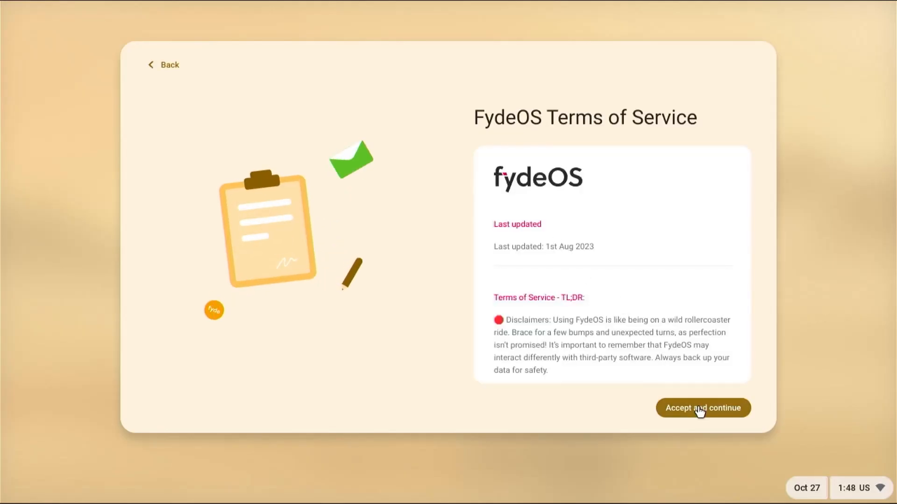
left_click(701, 411)
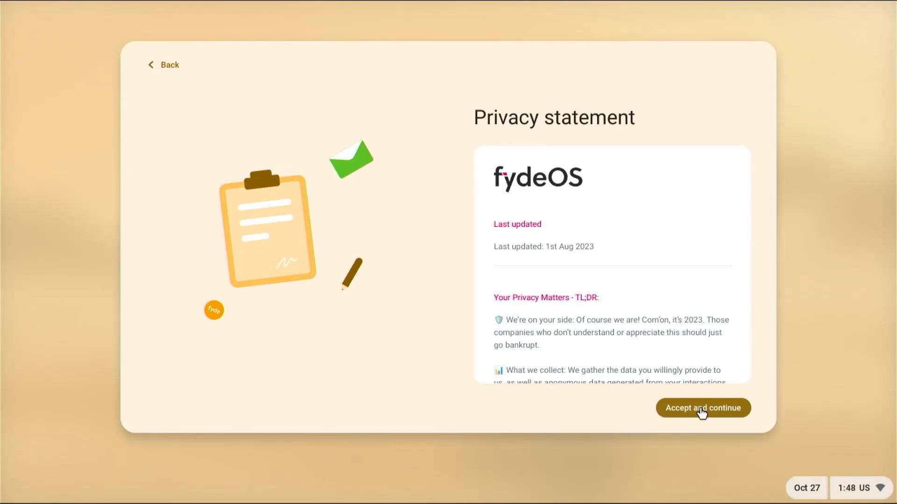
left_click(700, 411)
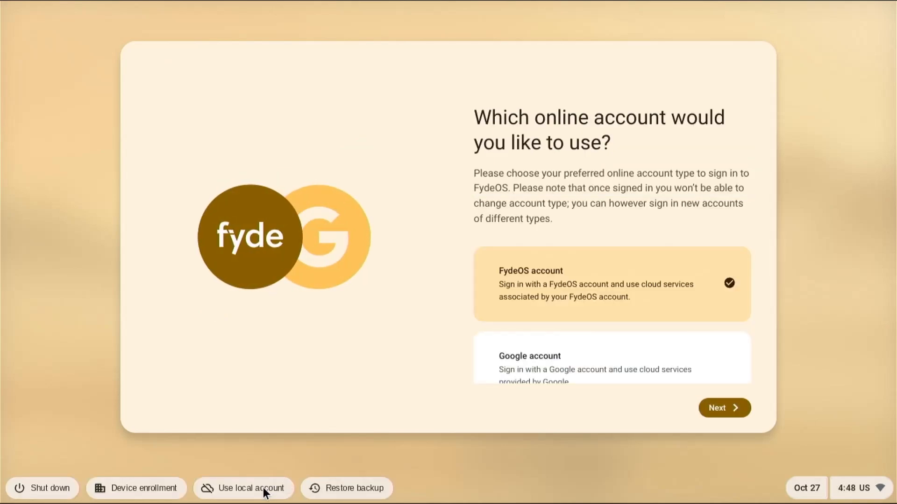
left_click(265, 489)
left_click(427, 308)
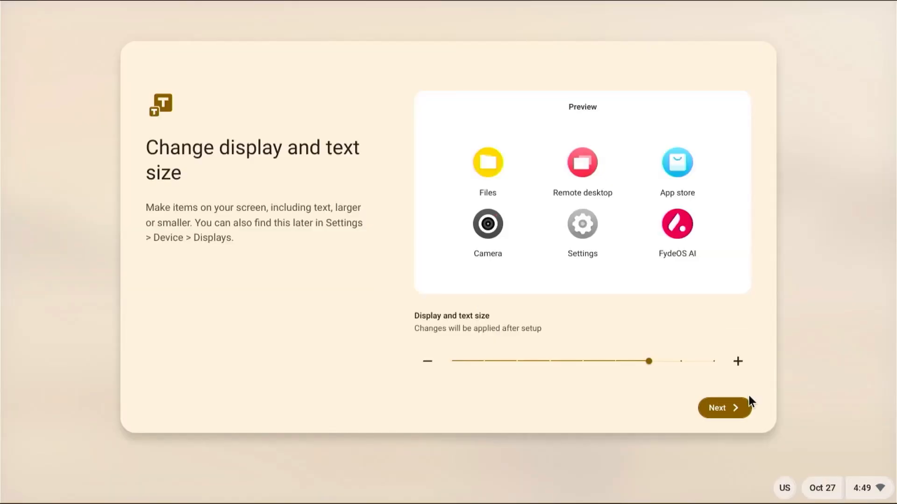
left_click(742, 409)
left_click(742, 411)
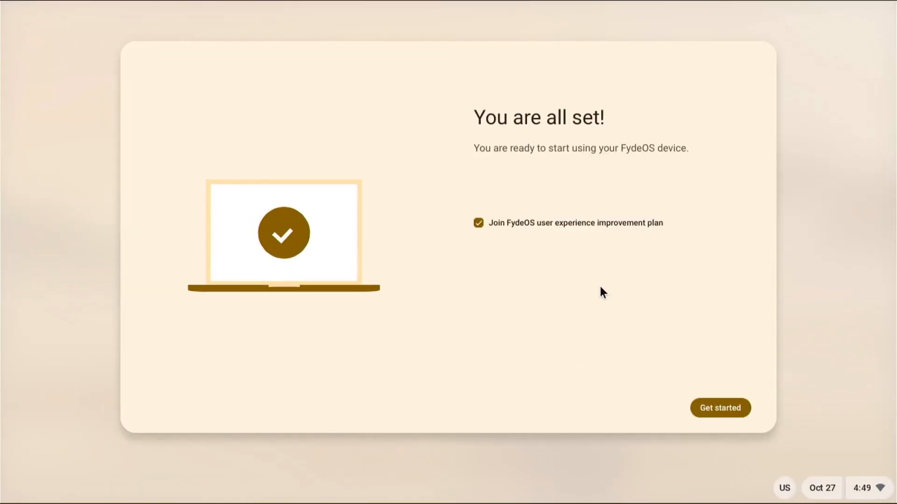
Finish setup, activate the Android subsystem by accepting its EULA, and close Android Settings.
left_click(717, 411)
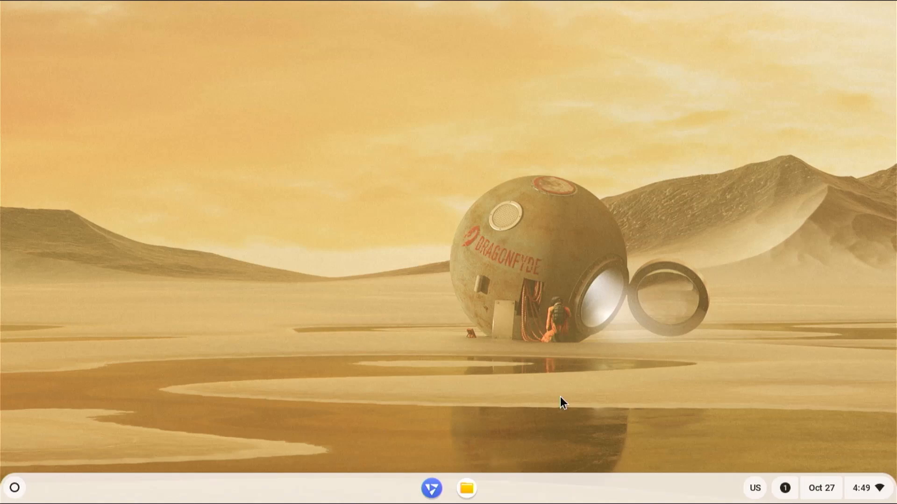
left_click(782, 488)
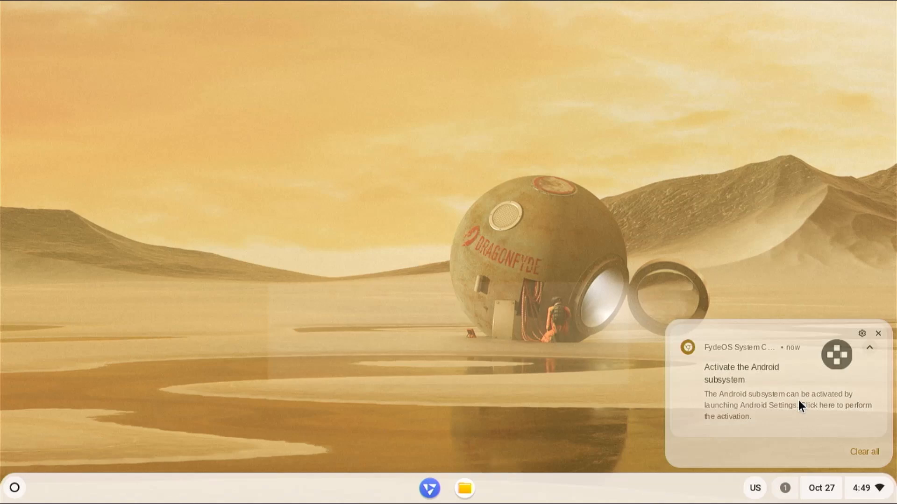
left_click(797, 400)
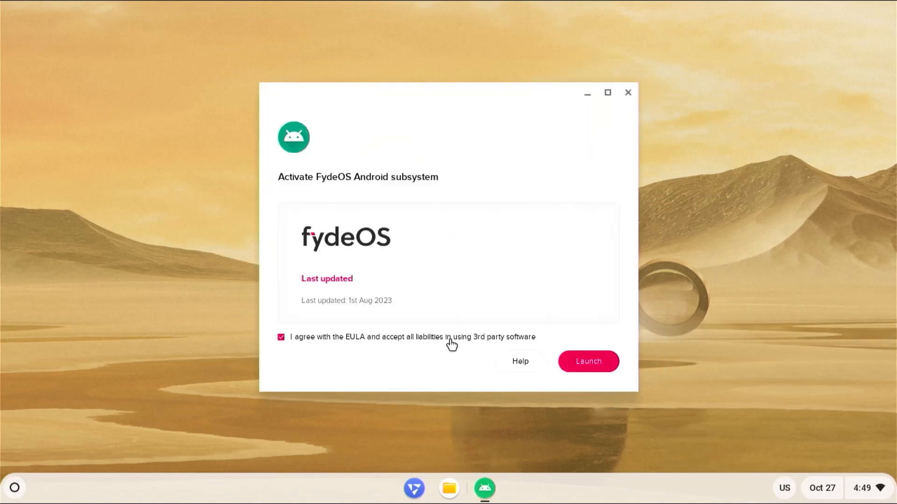
left_click(581, 363)
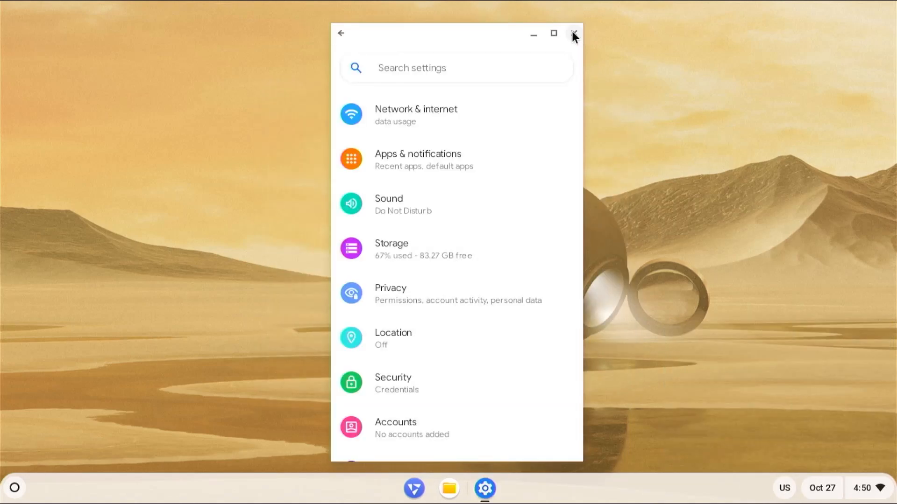
left_click(573, 33)
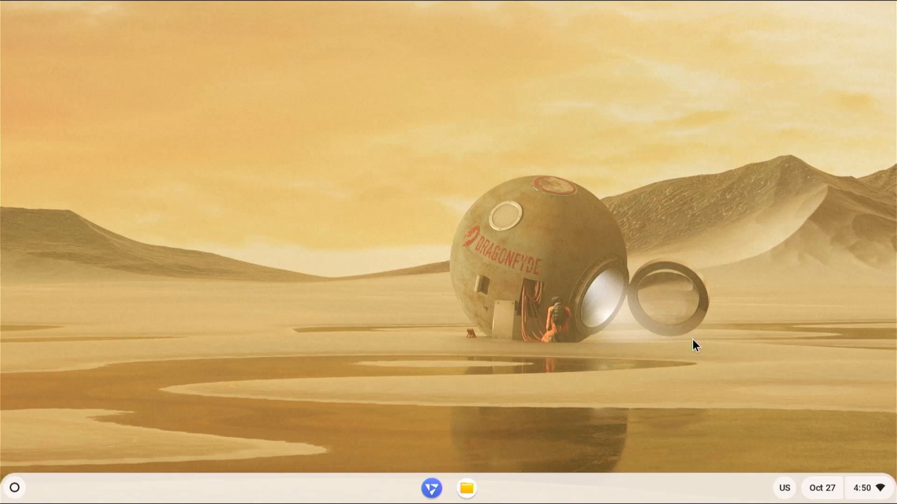
Enable Developer mode in FydeOS settings, confirm the warning, and restart into fyde.
left_click(853, 478)
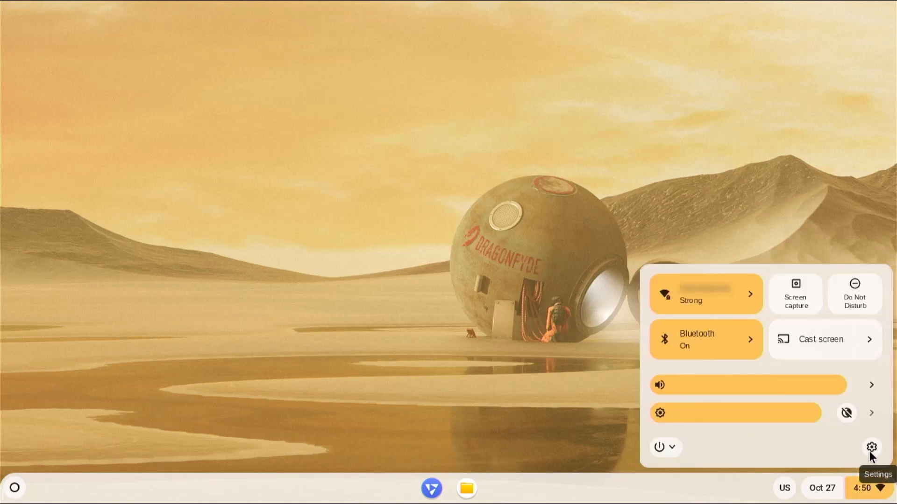
left_click(871, 449)
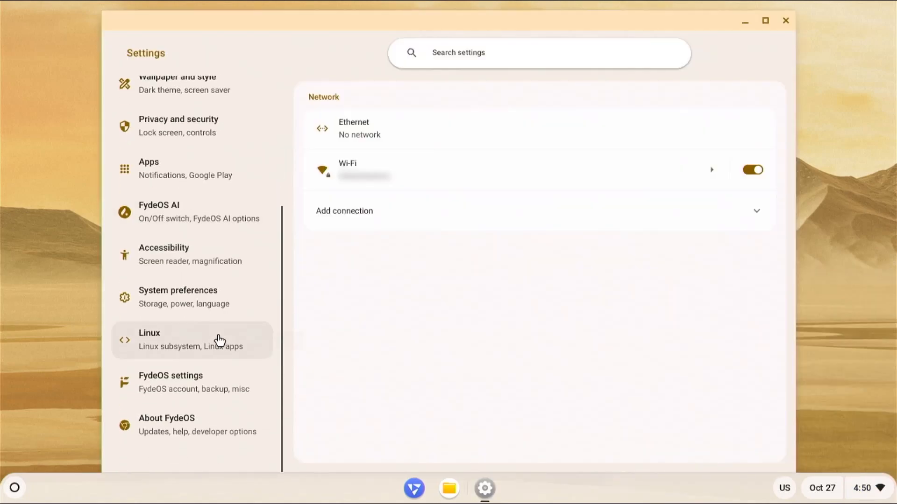
left_click(205, 391)
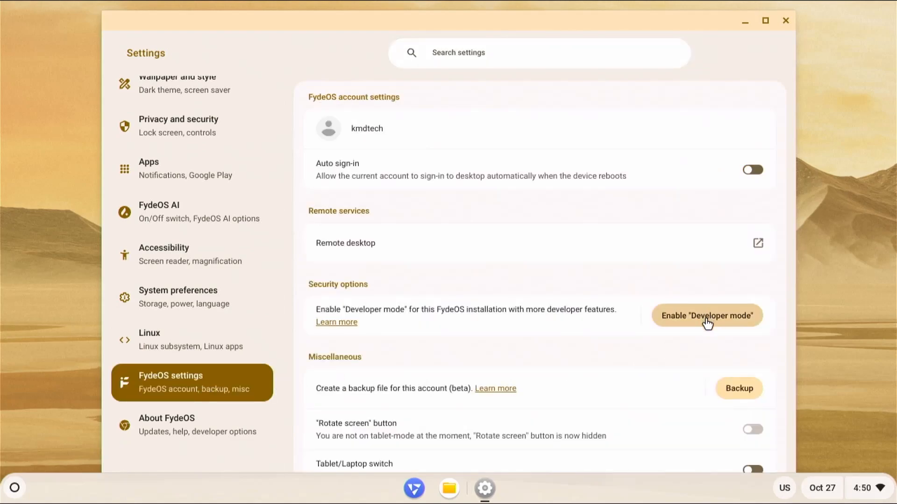
left_click(707, 319)
left_click(582, 292)
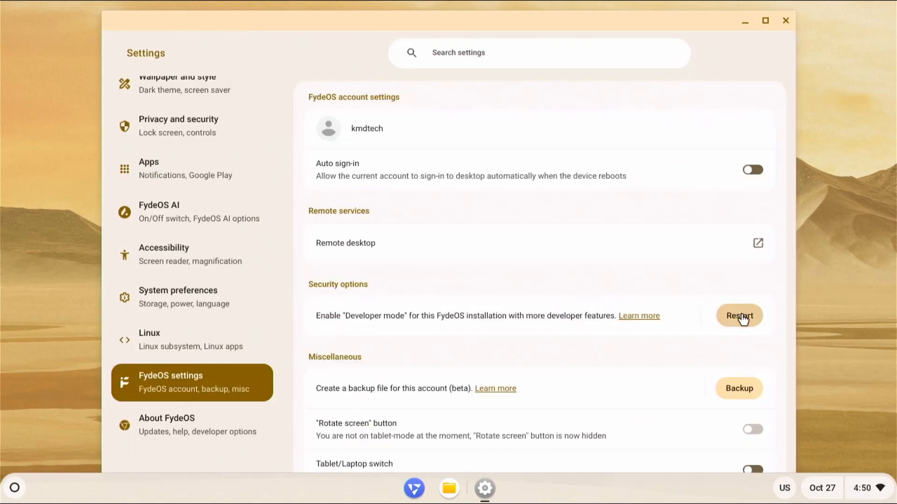
left_click(743, 317)
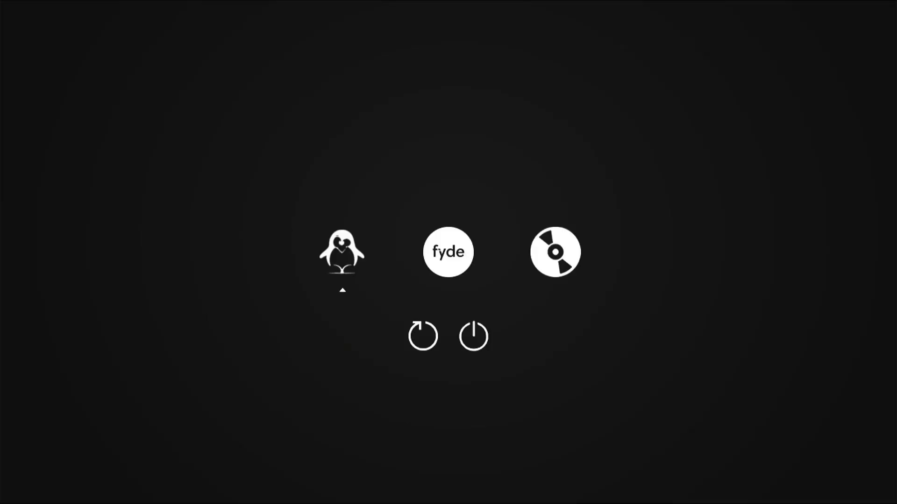
key("Right")
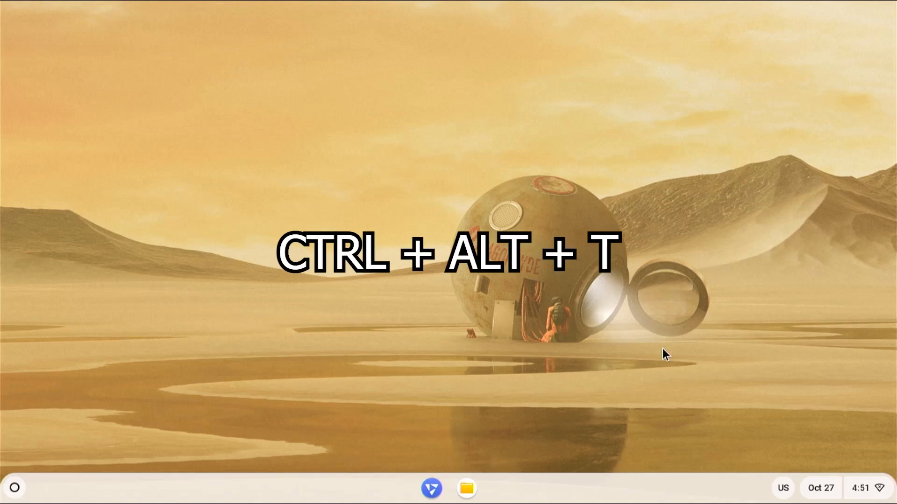
Open crosh with Ctrl+Alt+T and get a root shell using shell and sudo -i.
key("ctrl+alt+t")
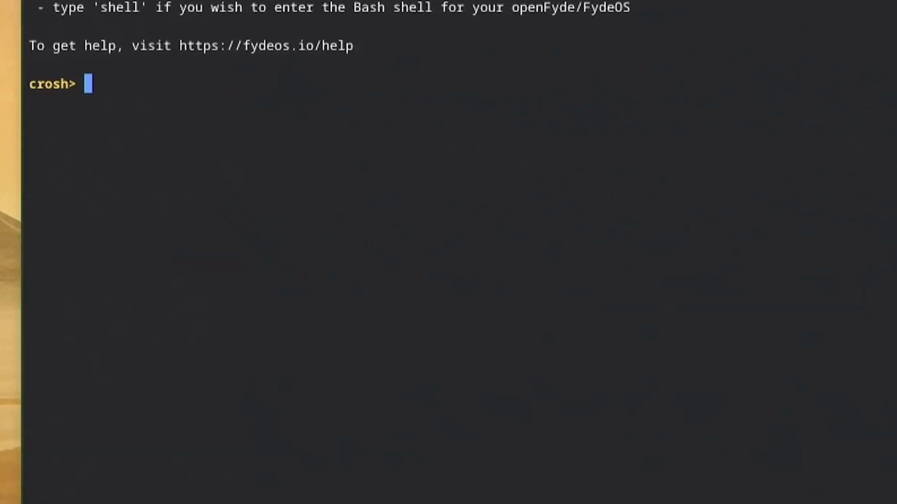
type("shell")
key("Return")
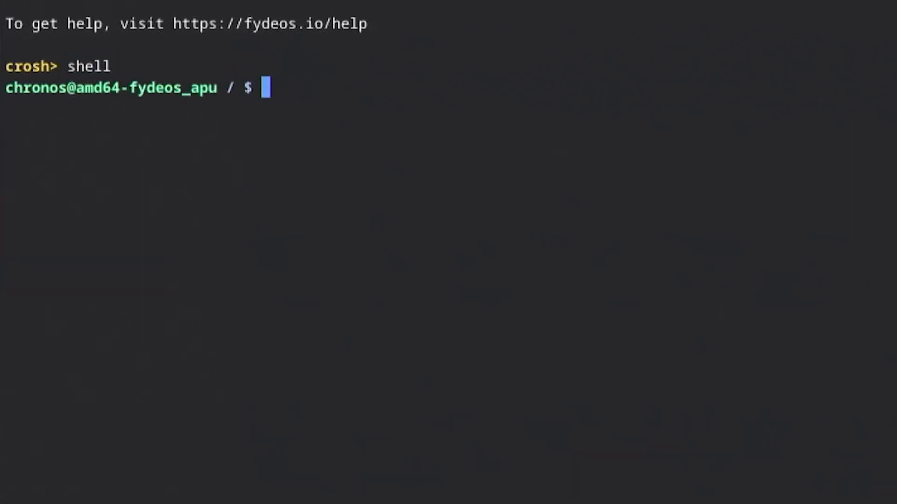
type("sudo -i")
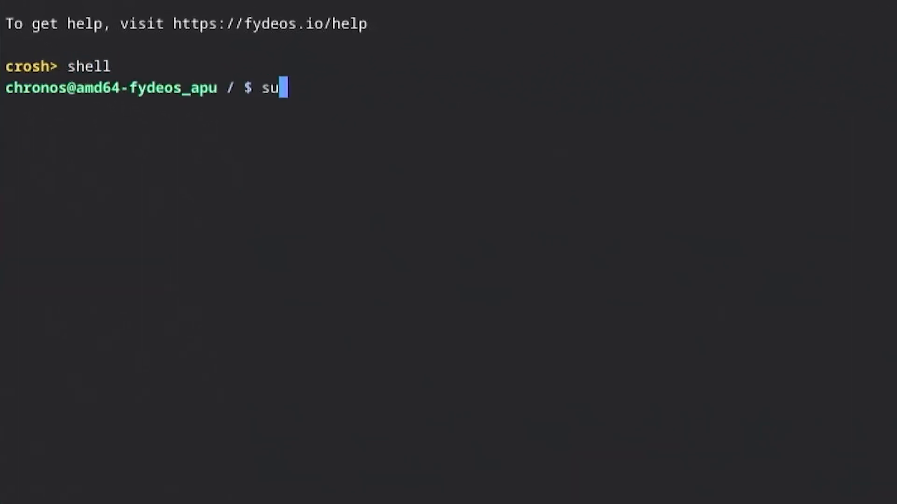
key("Return")
Run /usr/sbin/crossystem_mode-switch.sh disable-rootfs-verification, confirm reboot with y, and boot fyde.
type("/usr")
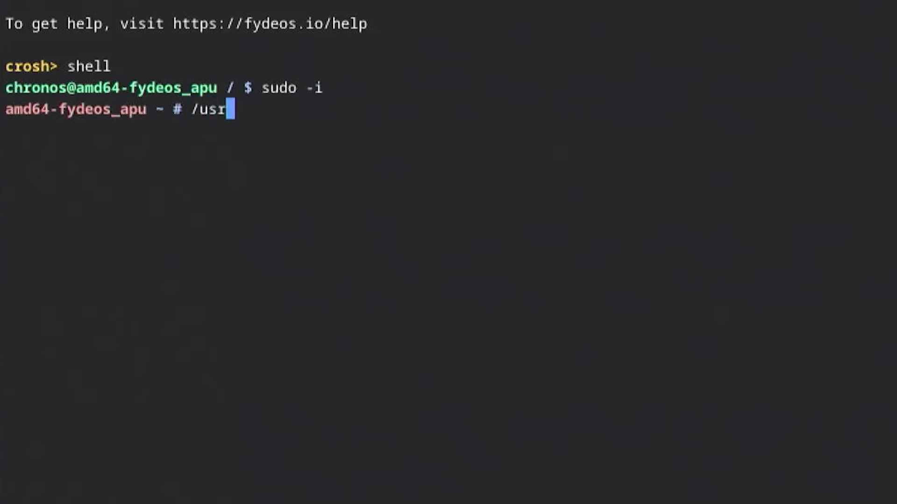
type("/sbin/c")
key("Tab")
type("d")
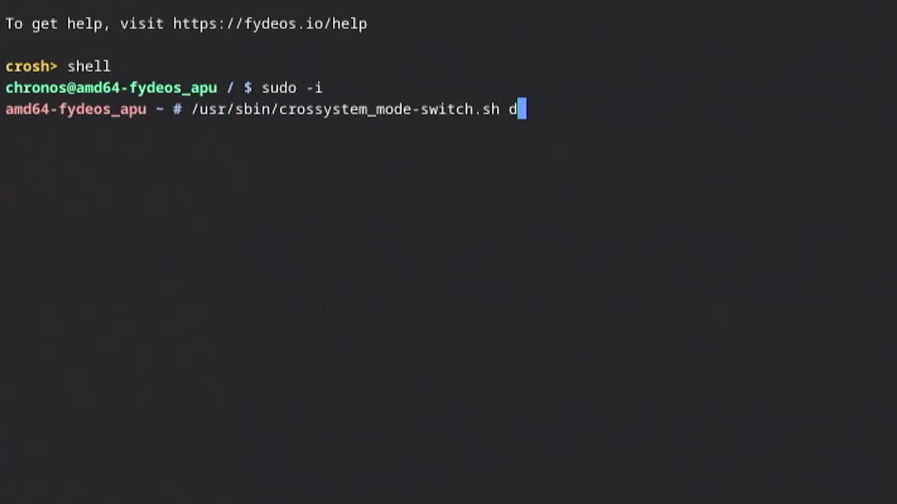
type("isable-root")
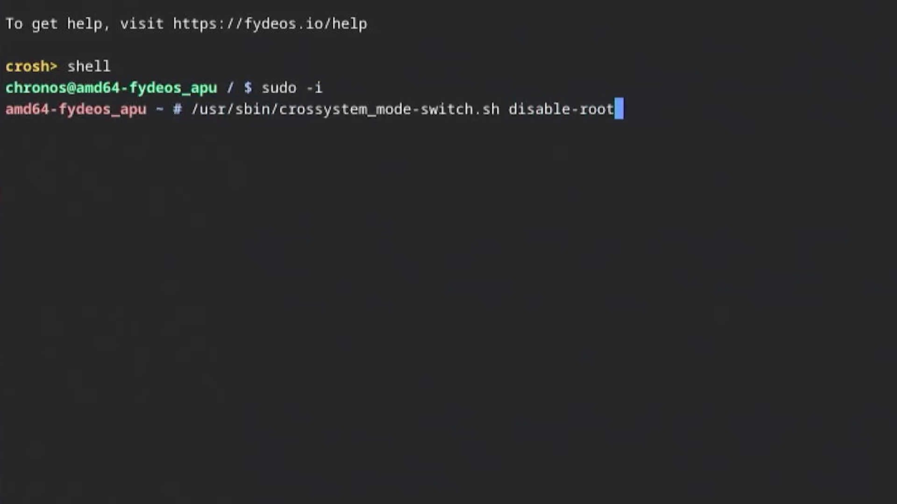
type("fs-verification")
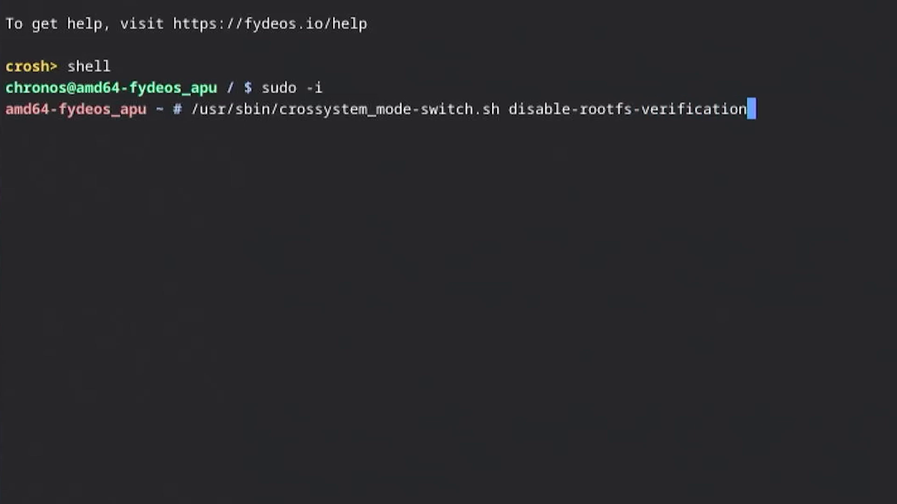
key("Return")
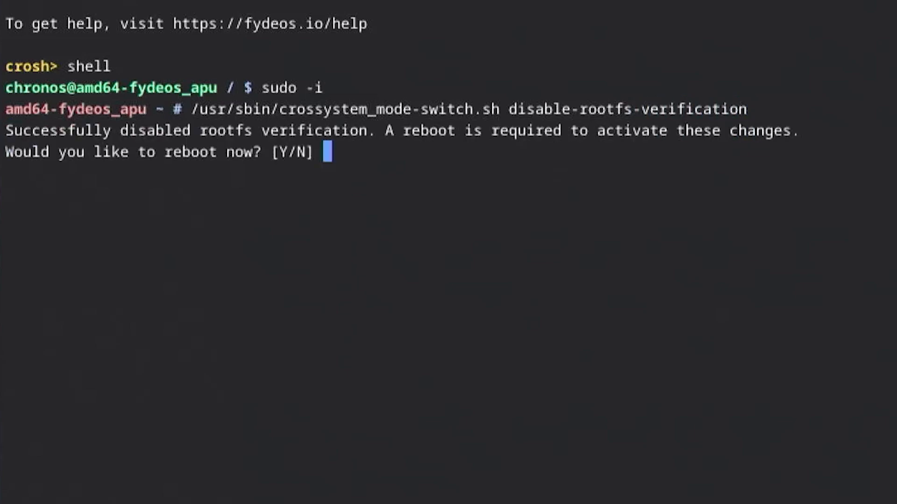
type("y")
key("Return")
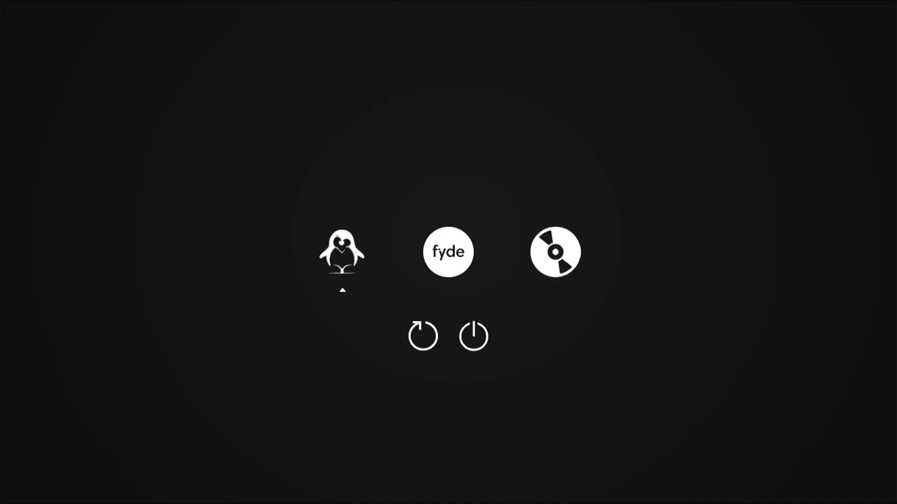
key("Right")
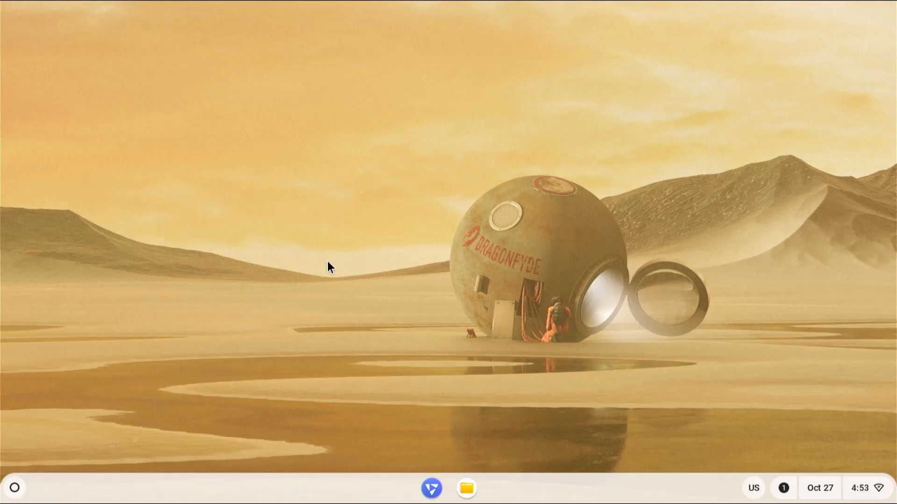
Add the Configure Open GApps app from the FydeOS App Store and launch it.
left_click(15, 488)
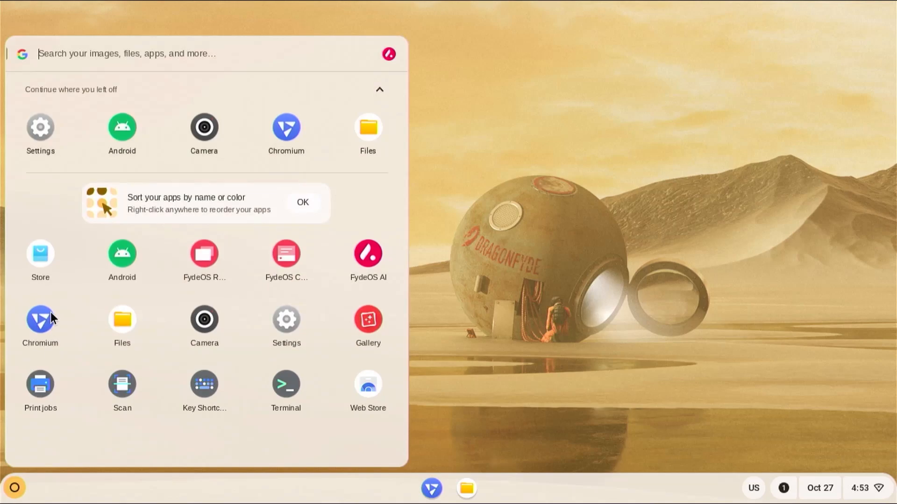
left_click(39, 256)
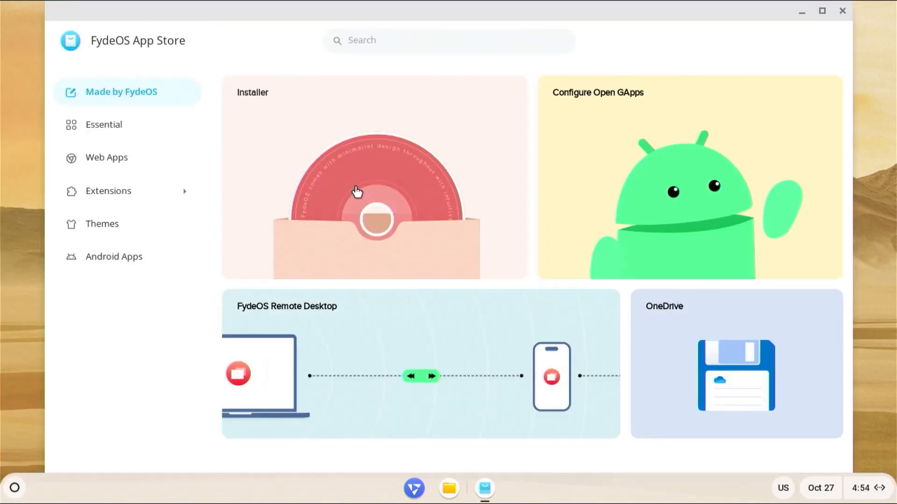
left_click(628, 174)
left_click(663, 91)
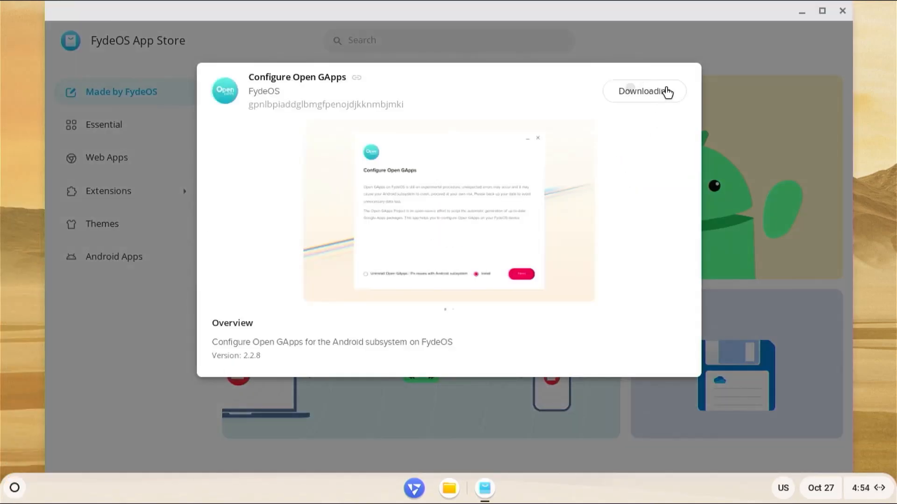
left_click(554, 280)
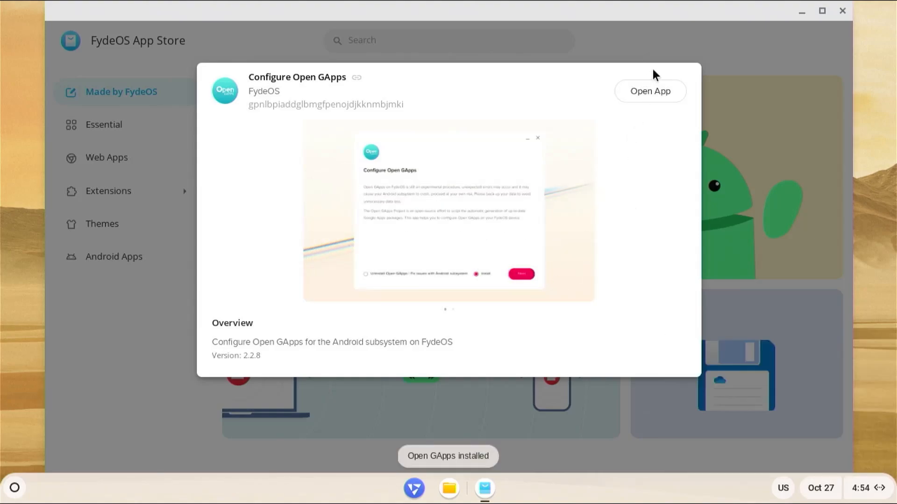
left_click(647, 94)
Accept the EULA, install Open GApps, and reboot back into fyde.
left_click(413, 338)
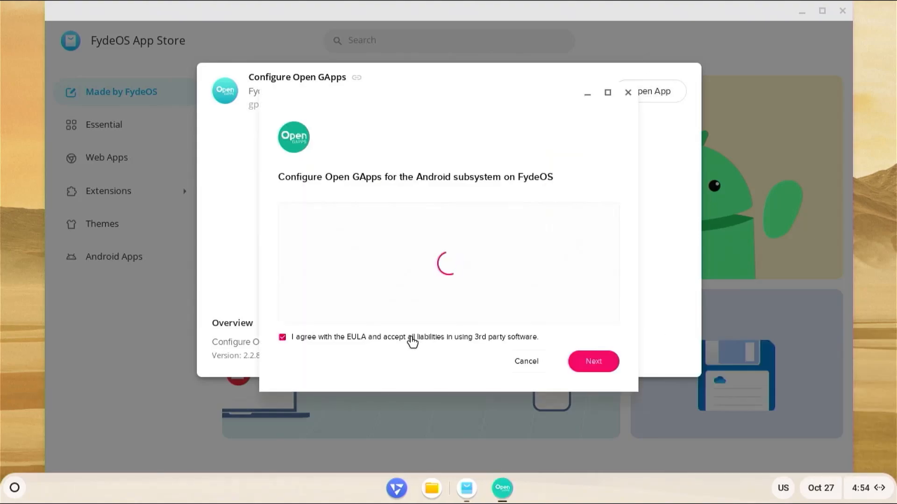
left_click(592, 366)
left_click(578, 354)
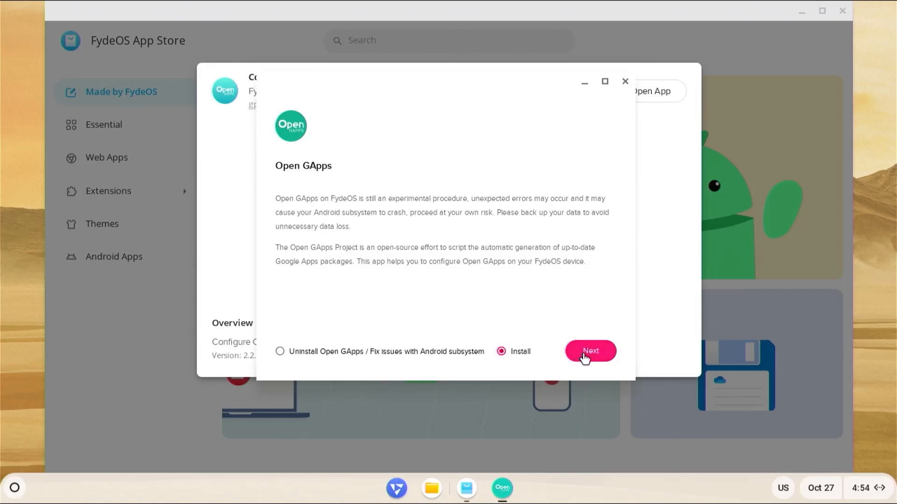
left_click(584, 362)
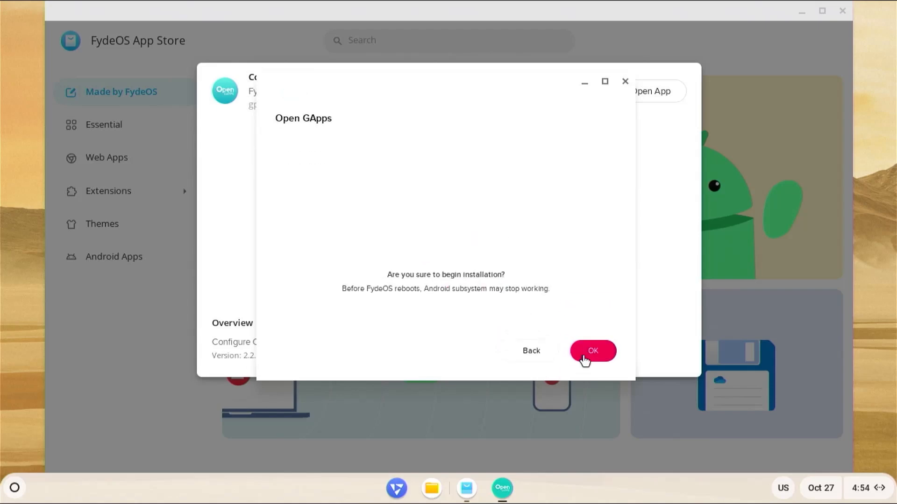
left_click(583, 361)
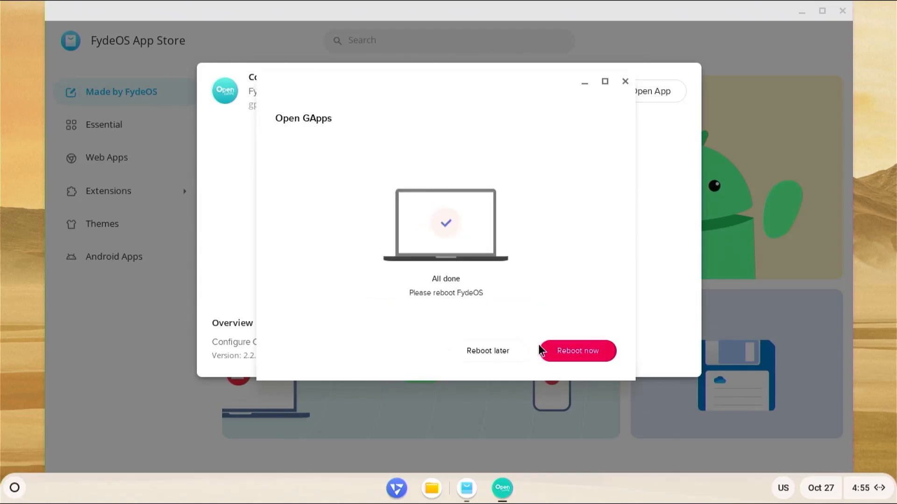
left_click(585, 359)
key("Right")
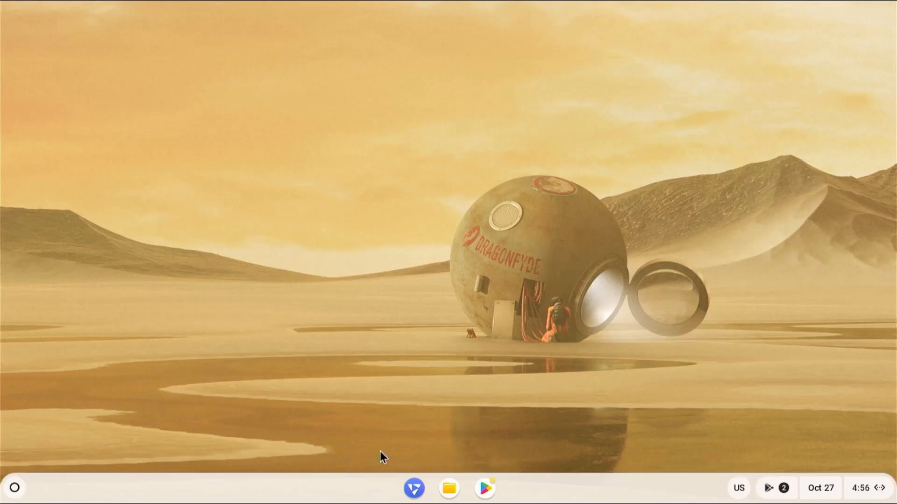
Launch the Play Store from the launcher and sign in with the Google account e-mail and password.
left_click(14, 488)
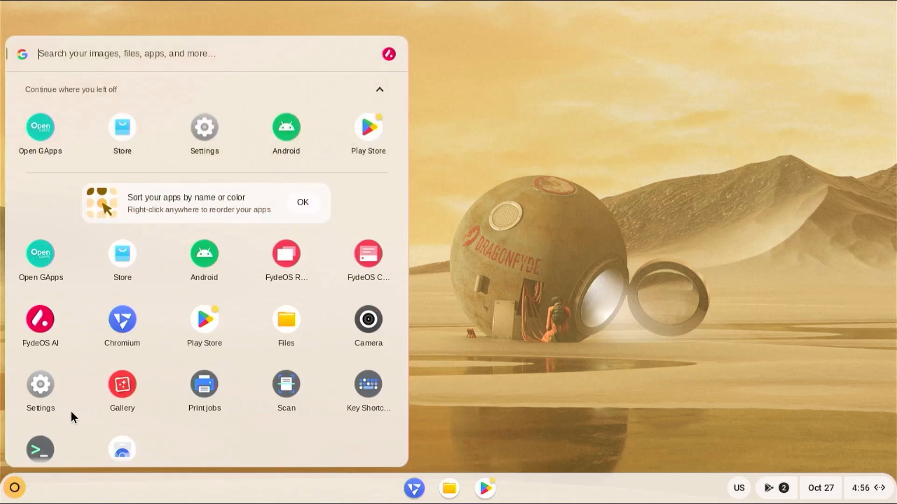
left_click(205, 321)
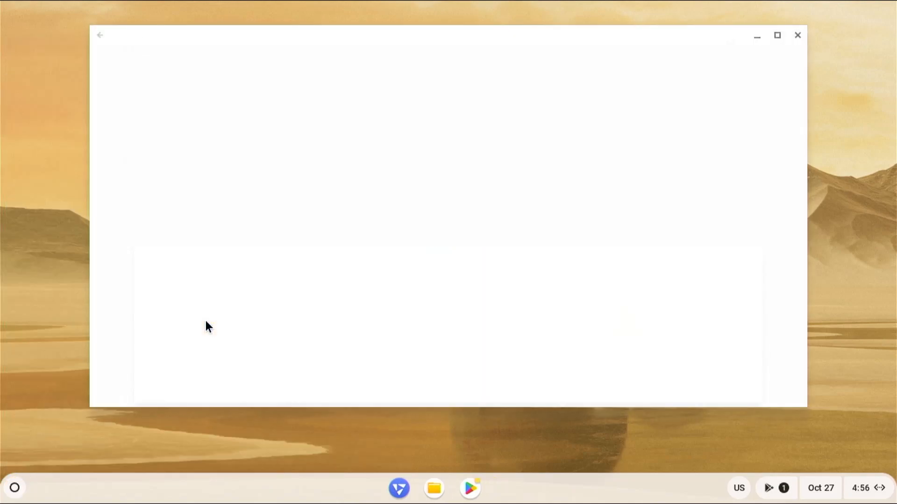
left_click(446, 294)
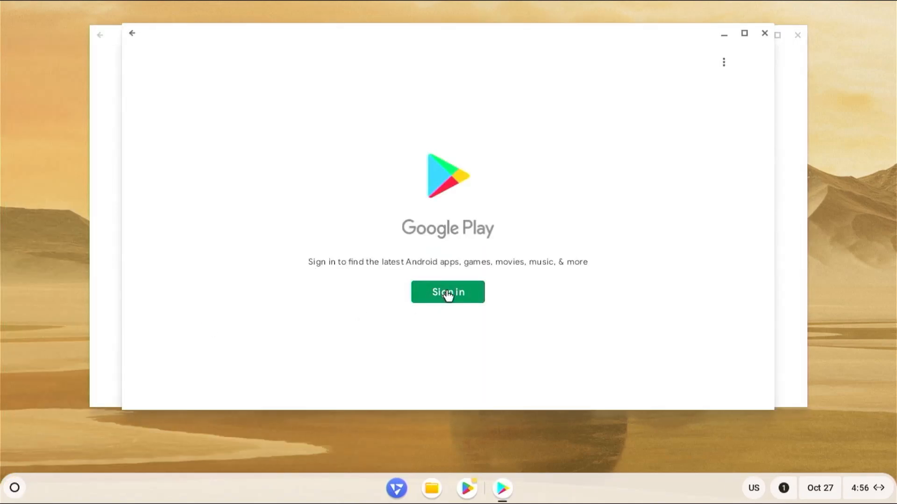
type("[blurred][blurred]")
key("Return")
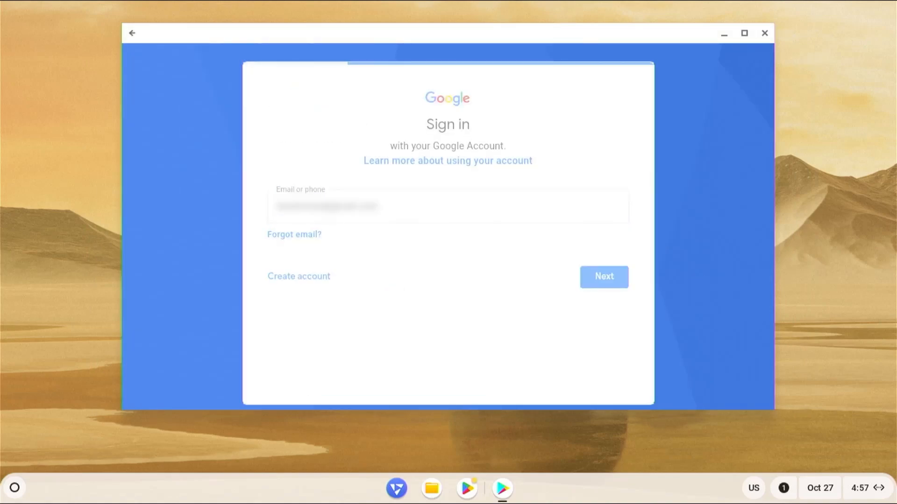
type("[blurred]")
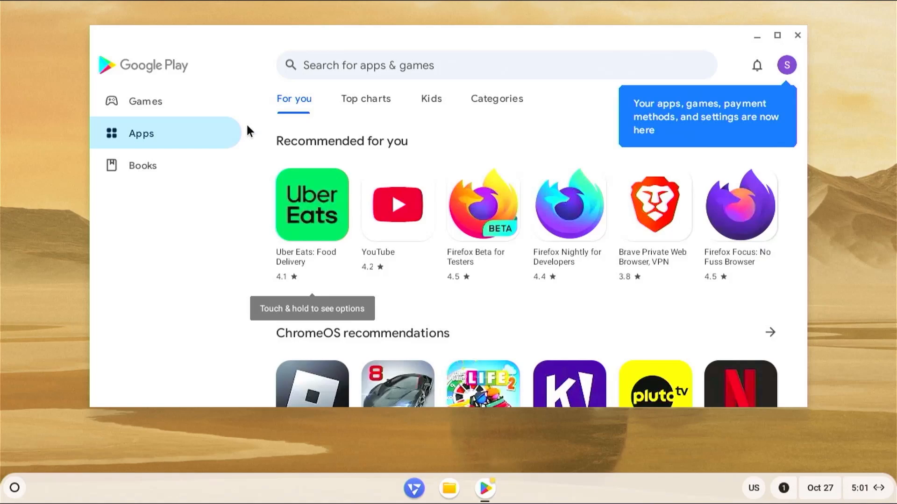
Browse the Games, Books and Apps sections, then close Google Play.
left_click(192, 105)
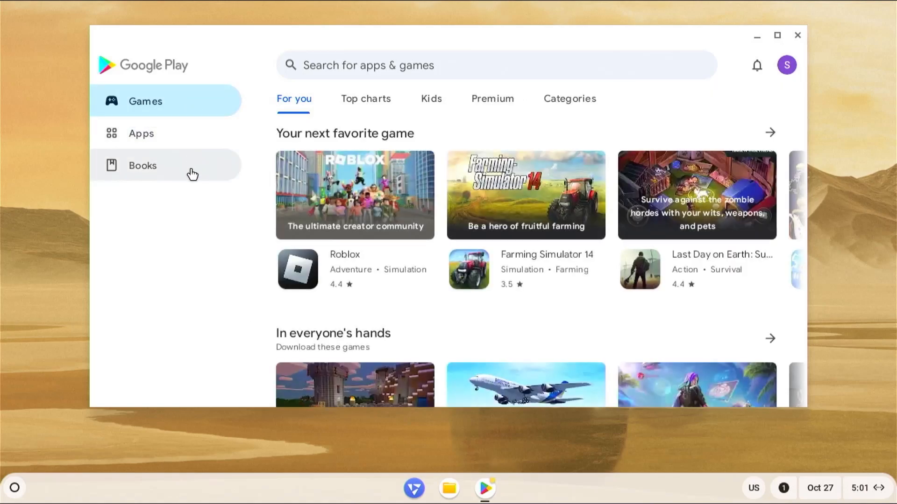
left_click(192, 174)
left_click(181, 139)
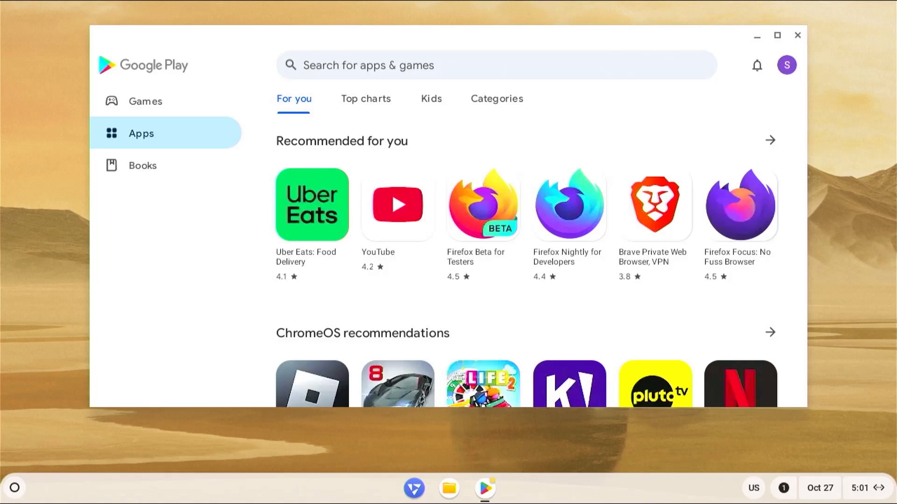
left_click(797, 35)
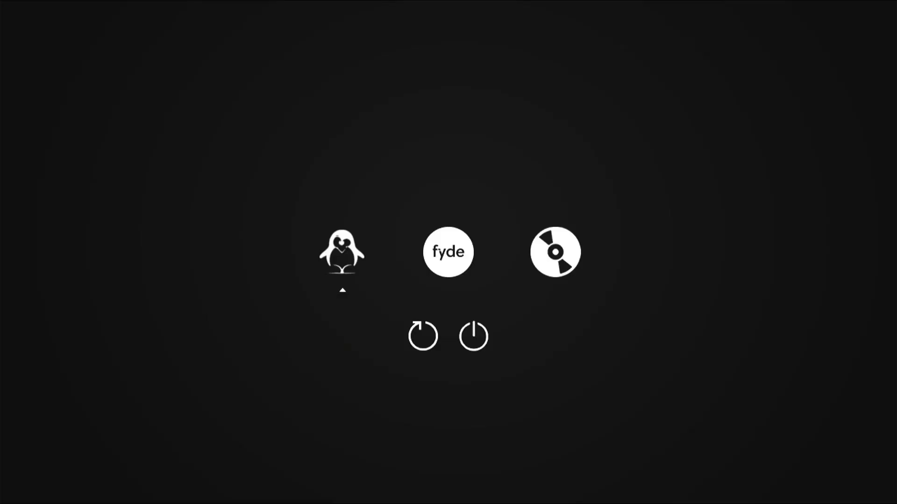
Select the penguin (Linux) entry in the rEFInd menu and boot it.
key("Right")
key("Right")
key("Left")
key("Left")
key("Return")
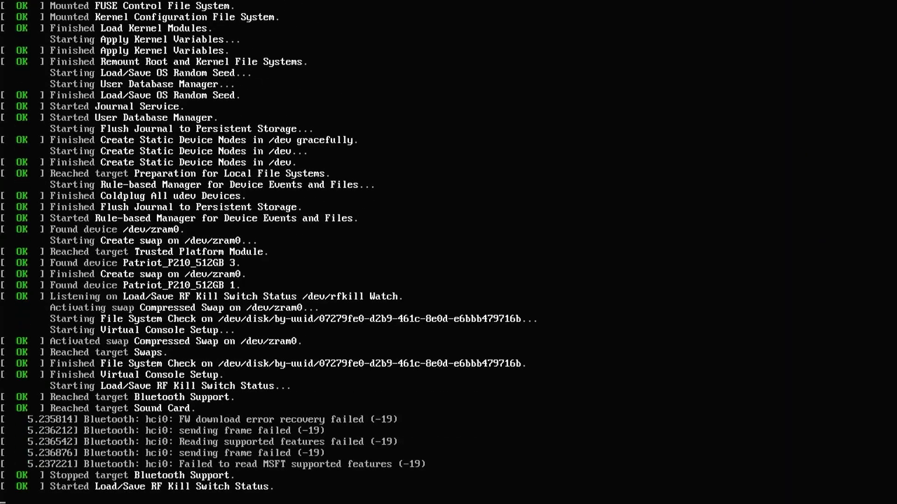